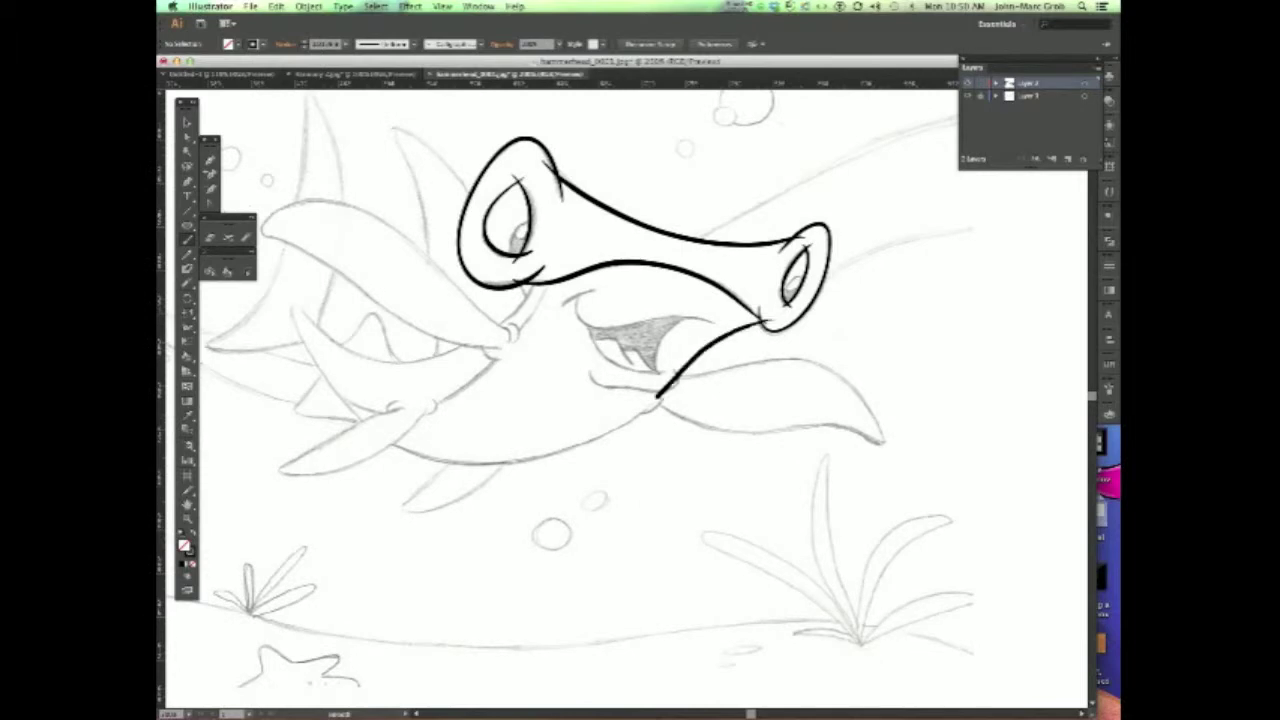
Step: Ink the upper lip, lower fin outline and lower lip in black over the pencil lines
left_click_drag(428, 354, 293, 304)
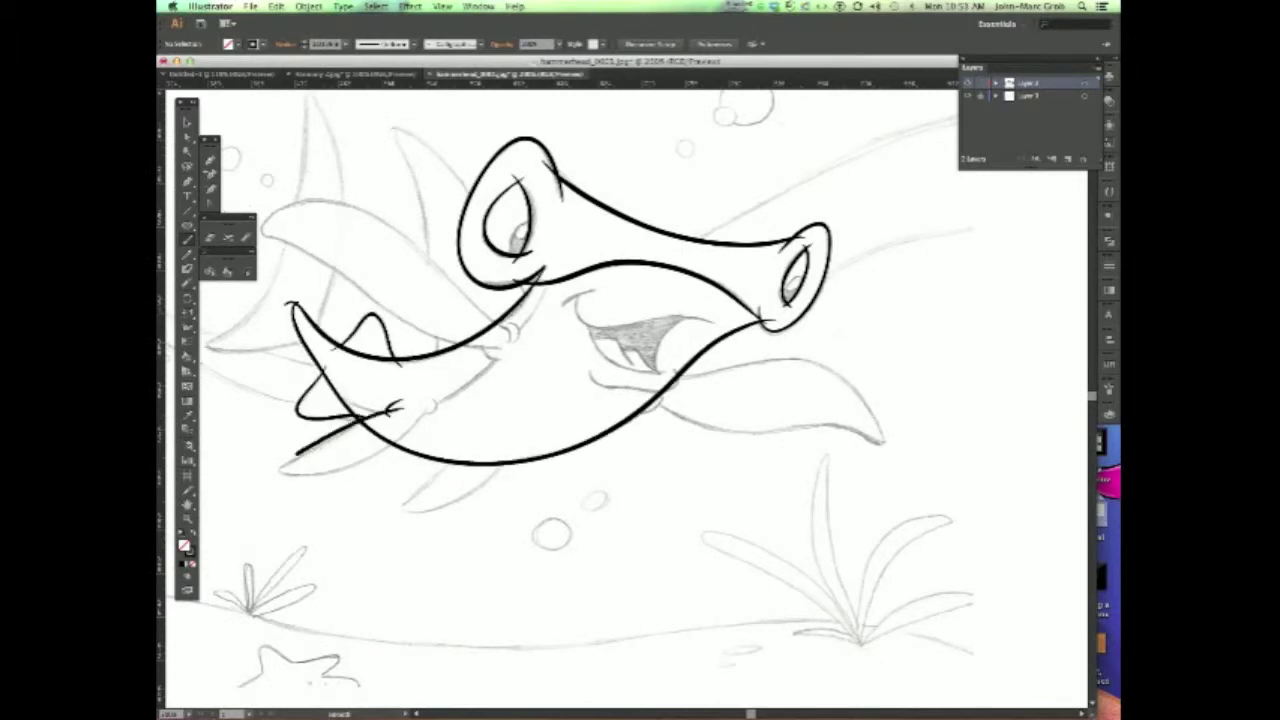
left_click_drag(400, 512, 504, 468)
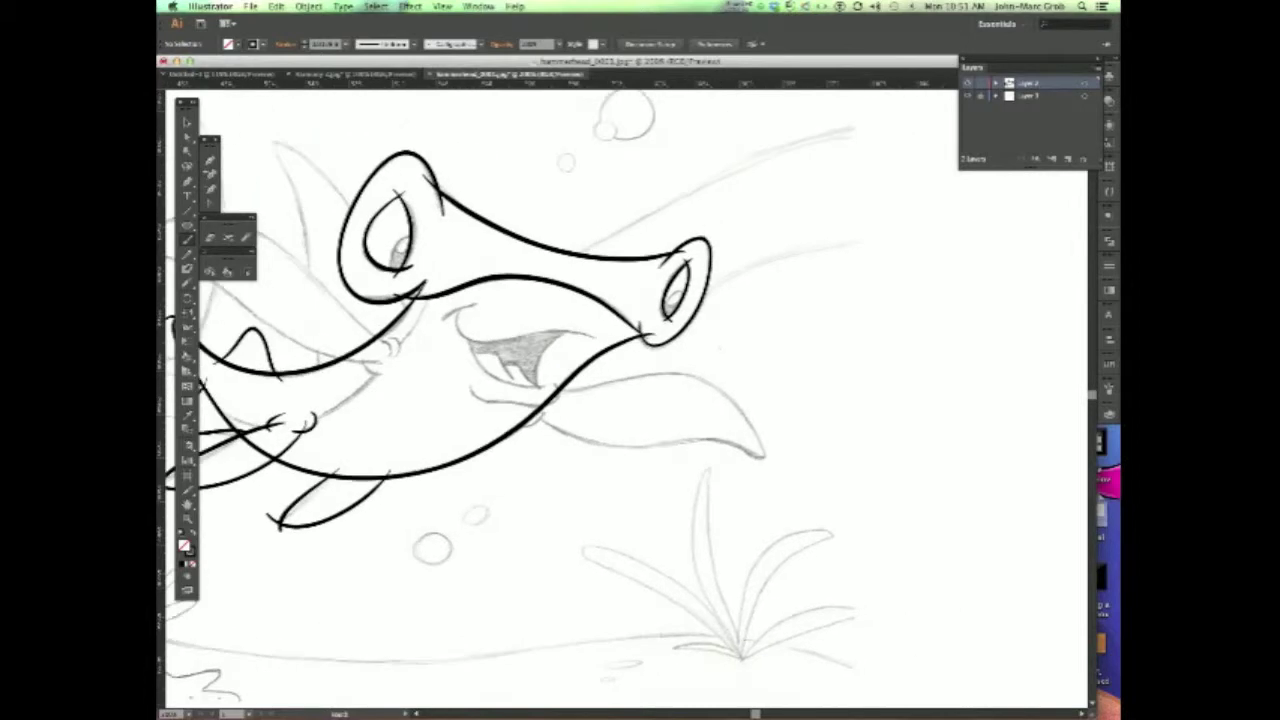
left_click_drag(540, 422, 762, 462)
left_click_drag(640, 400, 620, 487)
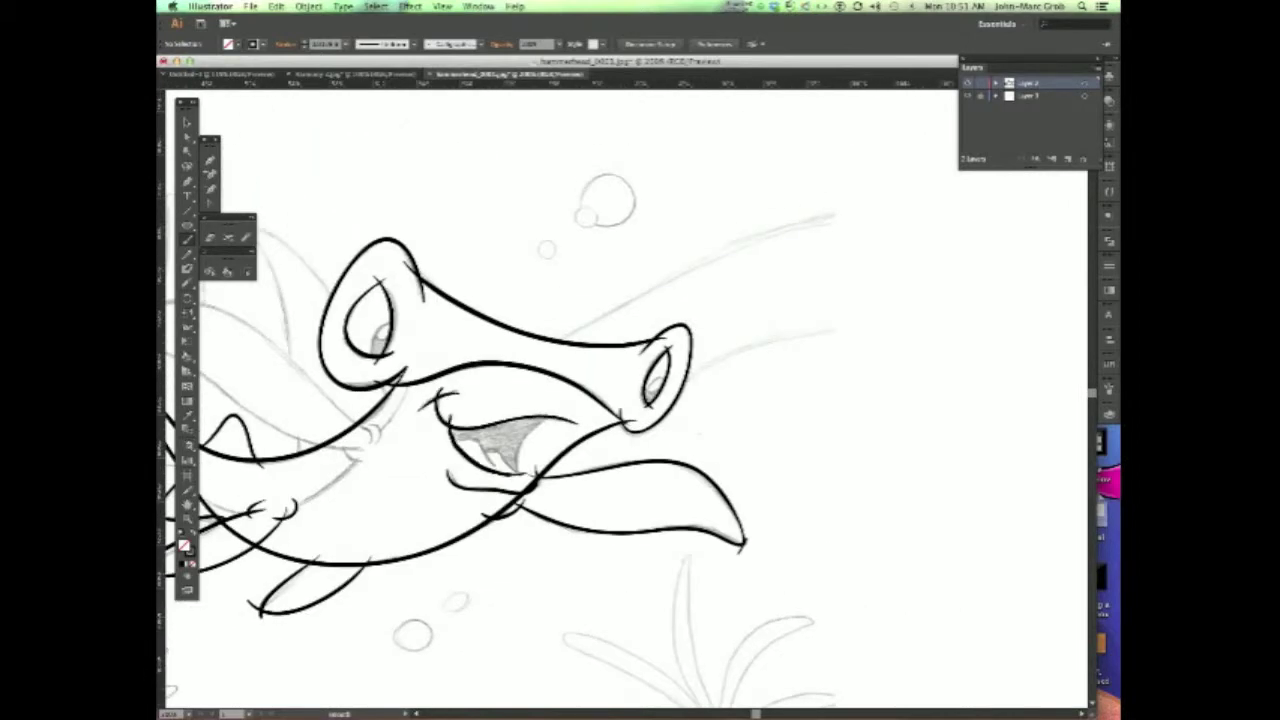
Step: Ink the upper edge of the left fin and the left dorsal fin outline
scroll(640, 400, "left", 5)
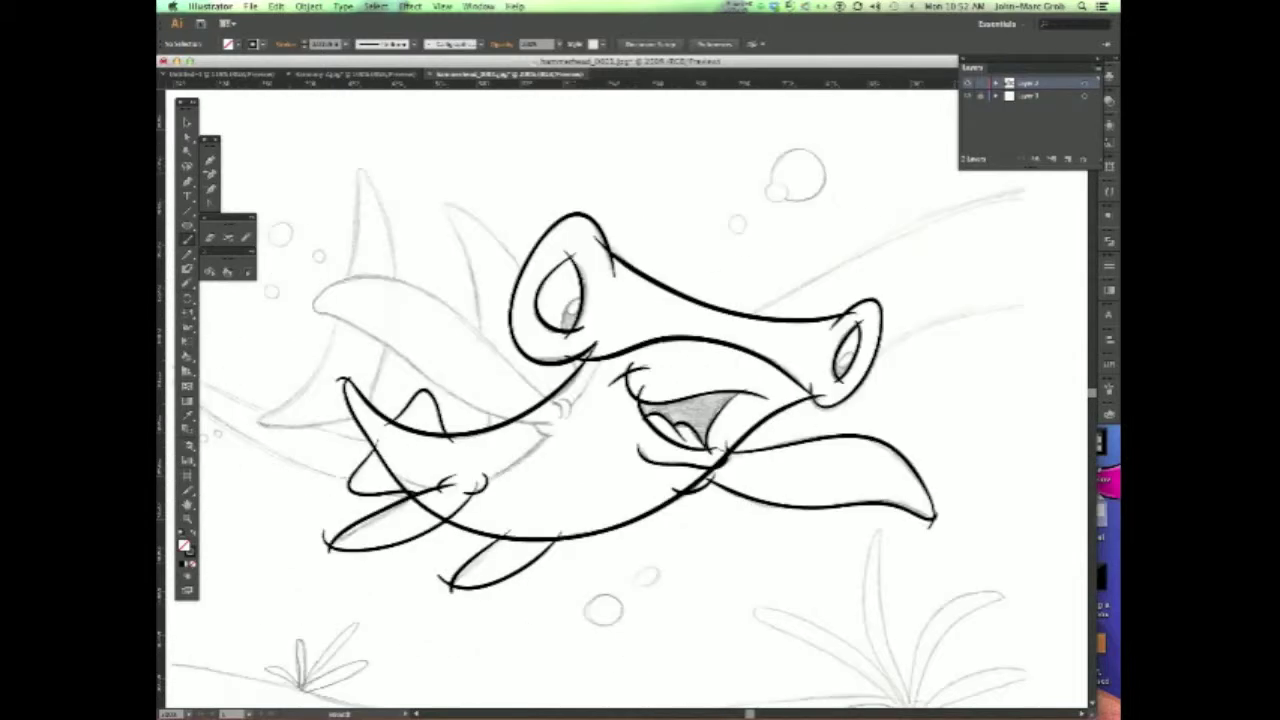
scroll(600, 400, "up", 3)
mouse_move(292, 364)
left_mouse_down()
mouse_move(545, 440)
mouse_move(406, 440)
left_mouse_up()
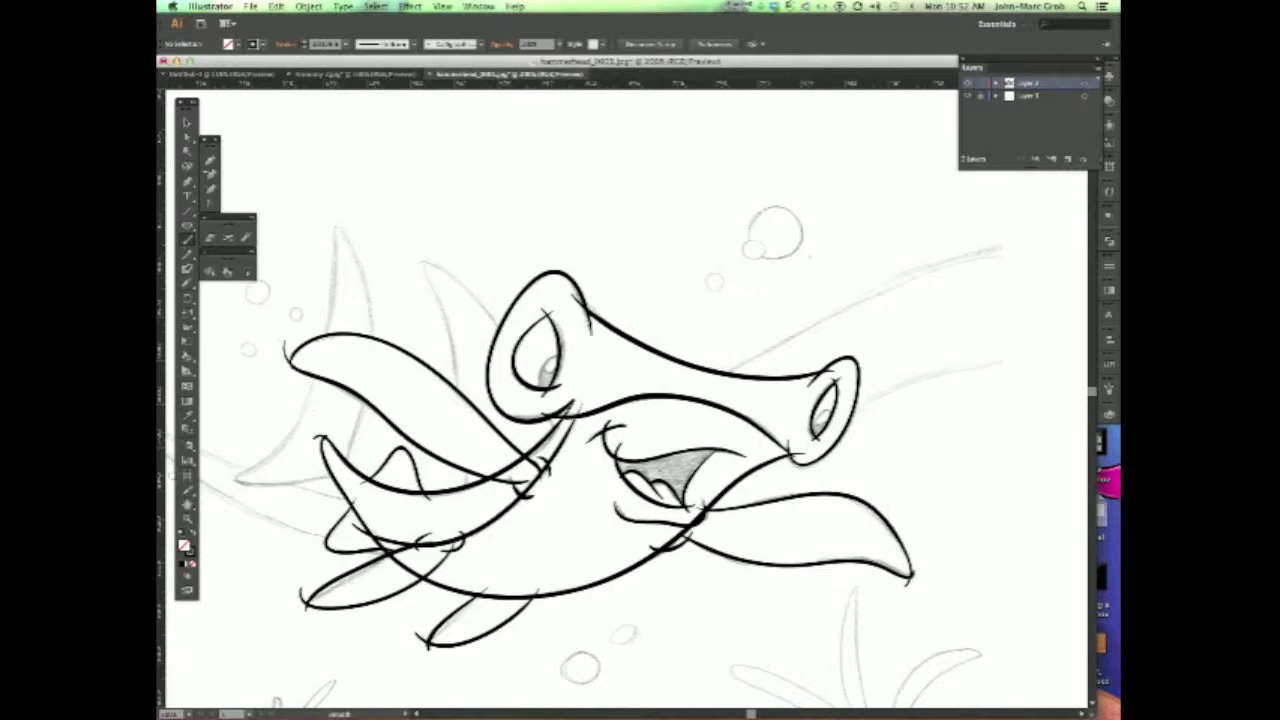
scroll(640, 400, "left", 5)
mouse_move(415, 228)
left_mouse_down()
mouse_move(450, 465)
mouse_move(310, 494)
left_mouse_up()
Step: Paint solid black pupils in the eyes with the Blob Brush
key("shift+b")
key("F6")
left_click(354, 263)
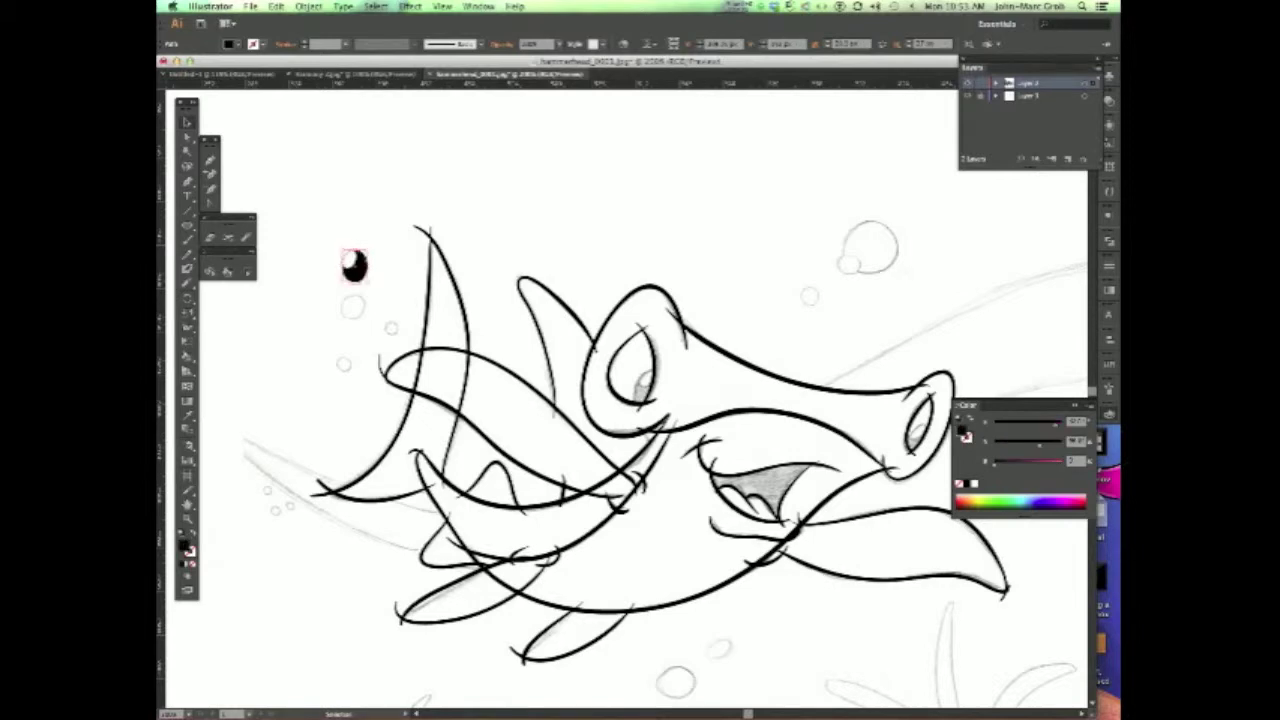
left_click_drag(636, 375, 645, 396)
scroll(620, 395, "right", 5)
left_click_drag(755, 428, 760, 434)
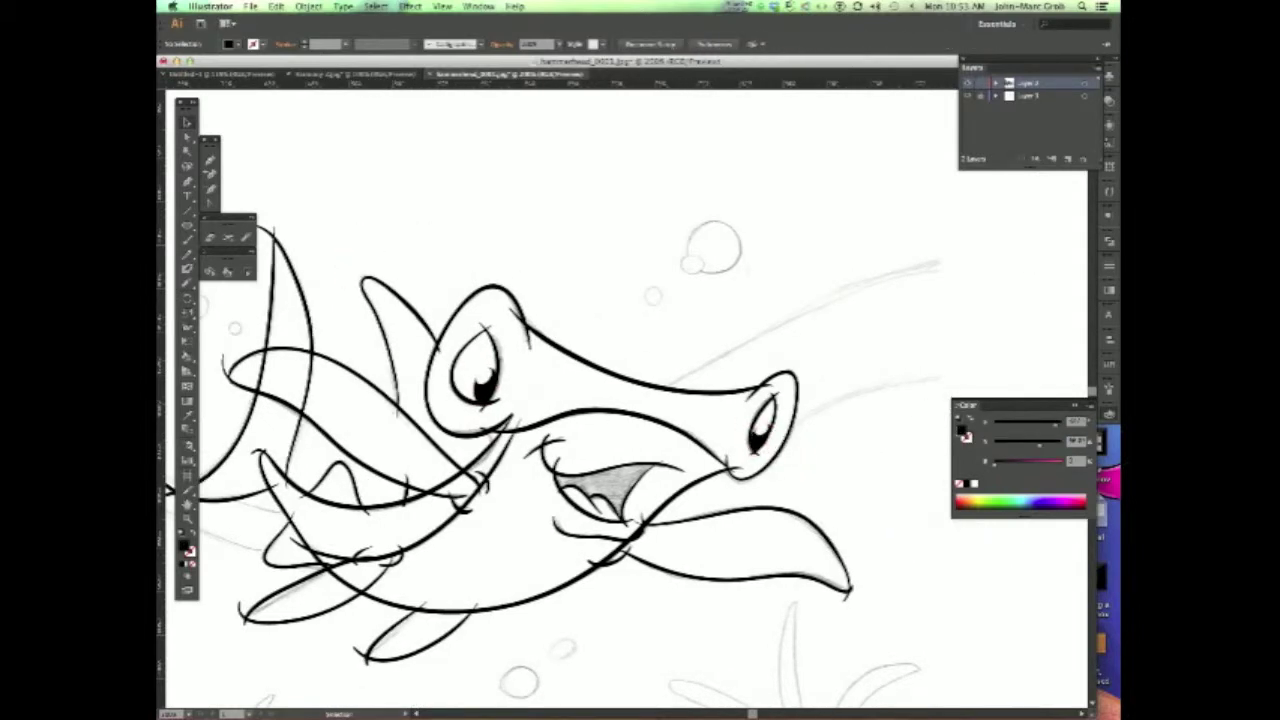
Step: Outline the small bubble, zoom out to the full artboard, and draw a wavy seabed line
mouse_move(643, 286)
left_mouse_down()
mouse_move(663, 306)
mouse_move(920, 336)
left_mouse_up()
mouse_move(375, 526)
left_mouse_down()
mouse_move(395, 446)
mouse_move(170, 318)
left_mouse_up()
key("ctrl+minus")
key("ctrl+minus")
left_click_drag(755, 552, 230, 515)
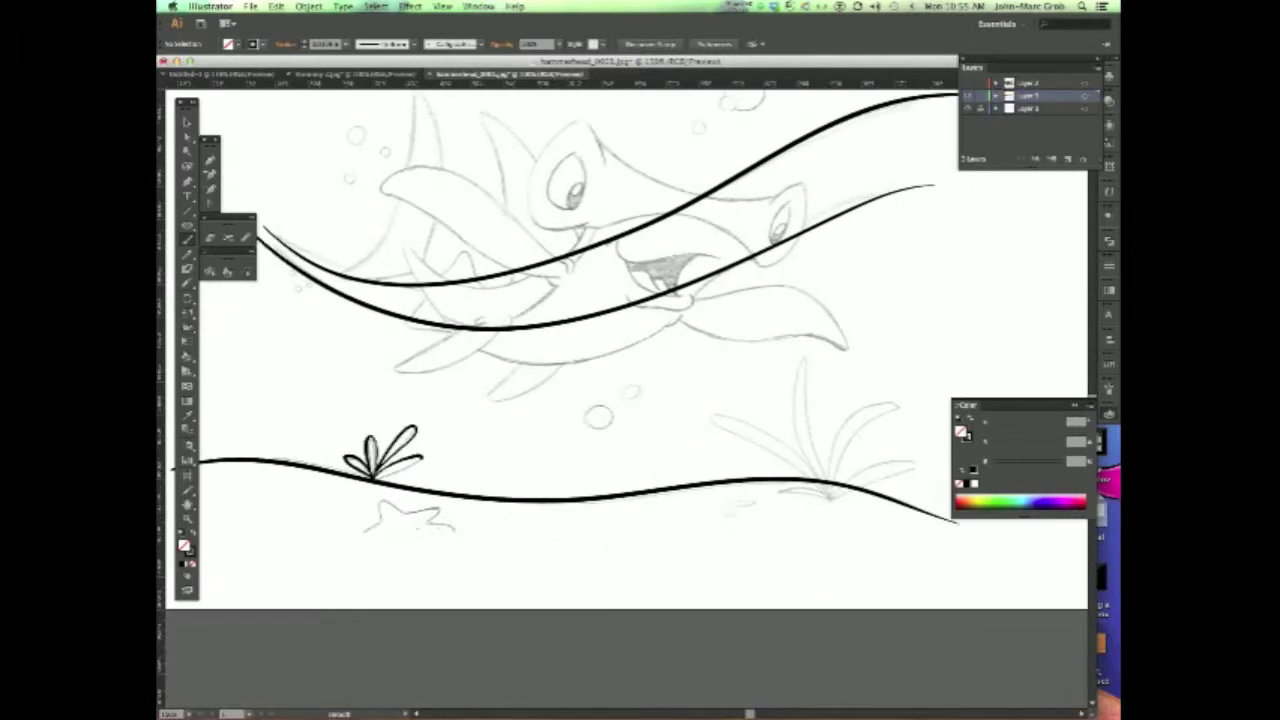
Step: Pan right across the new layer's current lines and seabed
scroll(625, 350, "right", 5)
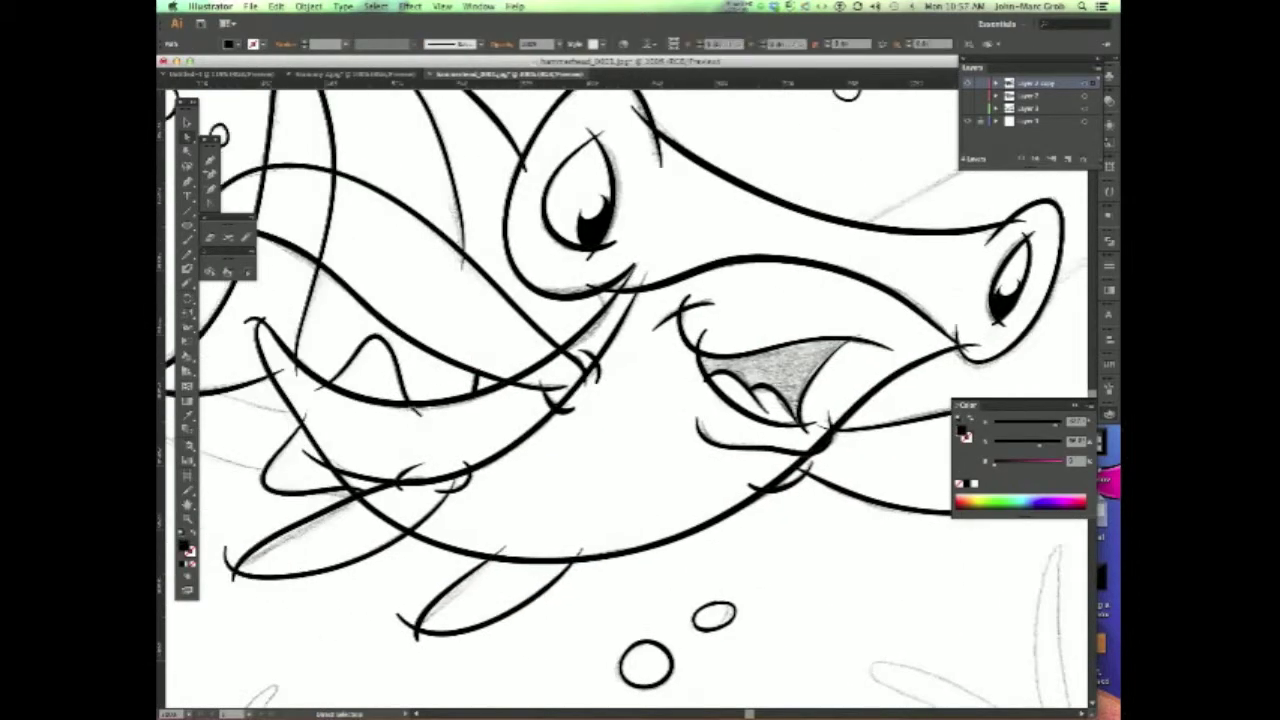
Step: Delete the five stray line bits at the lower fin, mouth and fin join
left_click(226, 551)
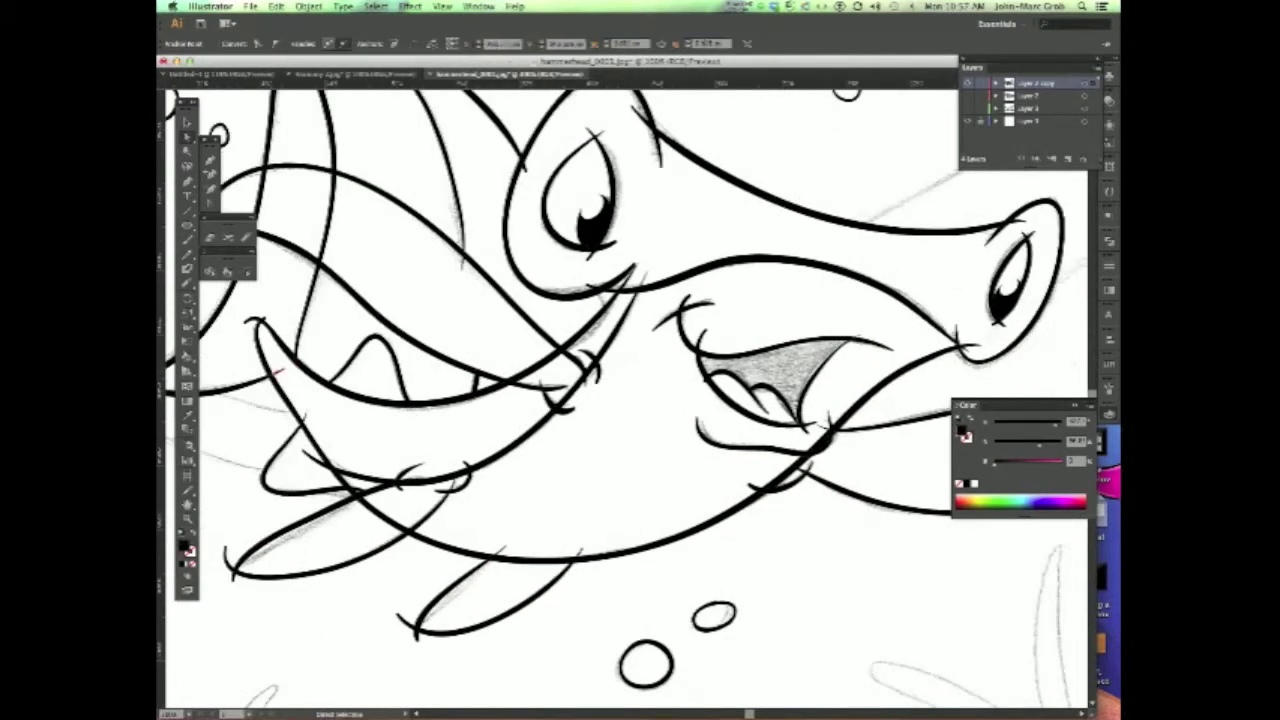
key("Delete")
left_click(385, 515)
key("Delete")
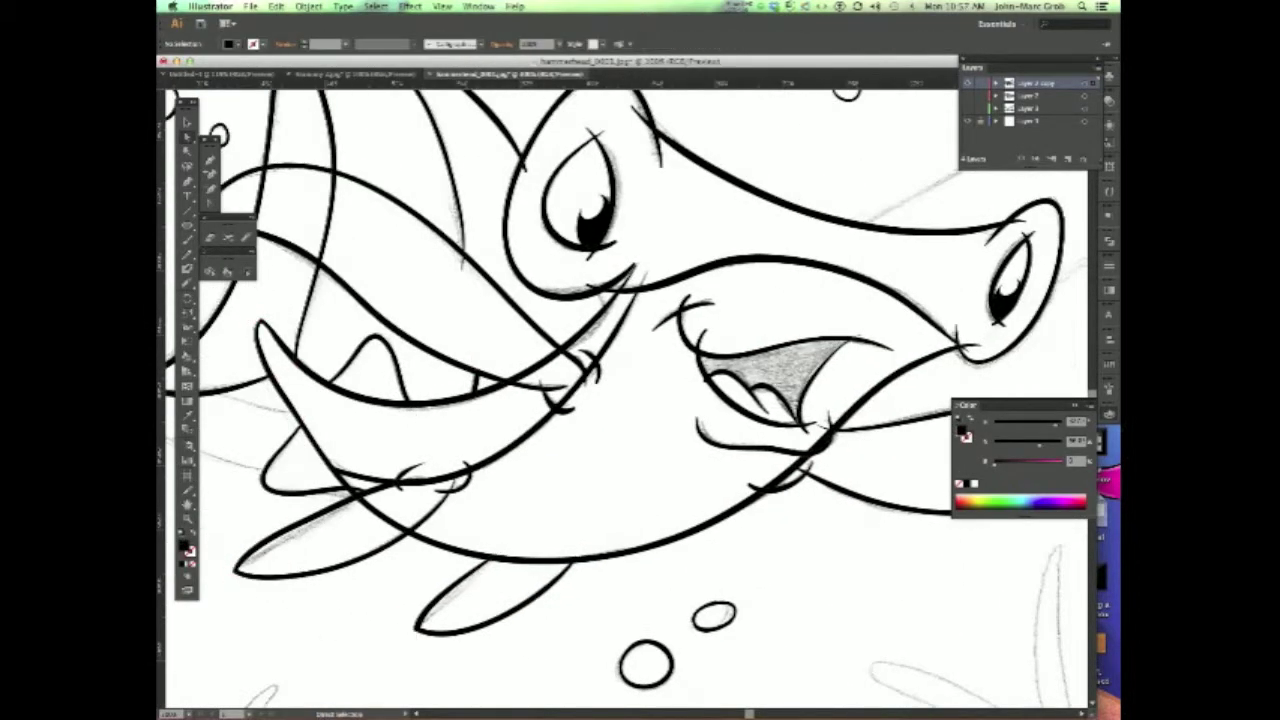
left_click(410, 478)
key("Delete")
left_click(428, 472)
key("Delete")
left_click(565, 400)
key("Delete")
Step: Pan around the artboard to check the cleaned-up outlines
scroll(640, 400, "up", 2)
scroll(640, 400, "left", 3)
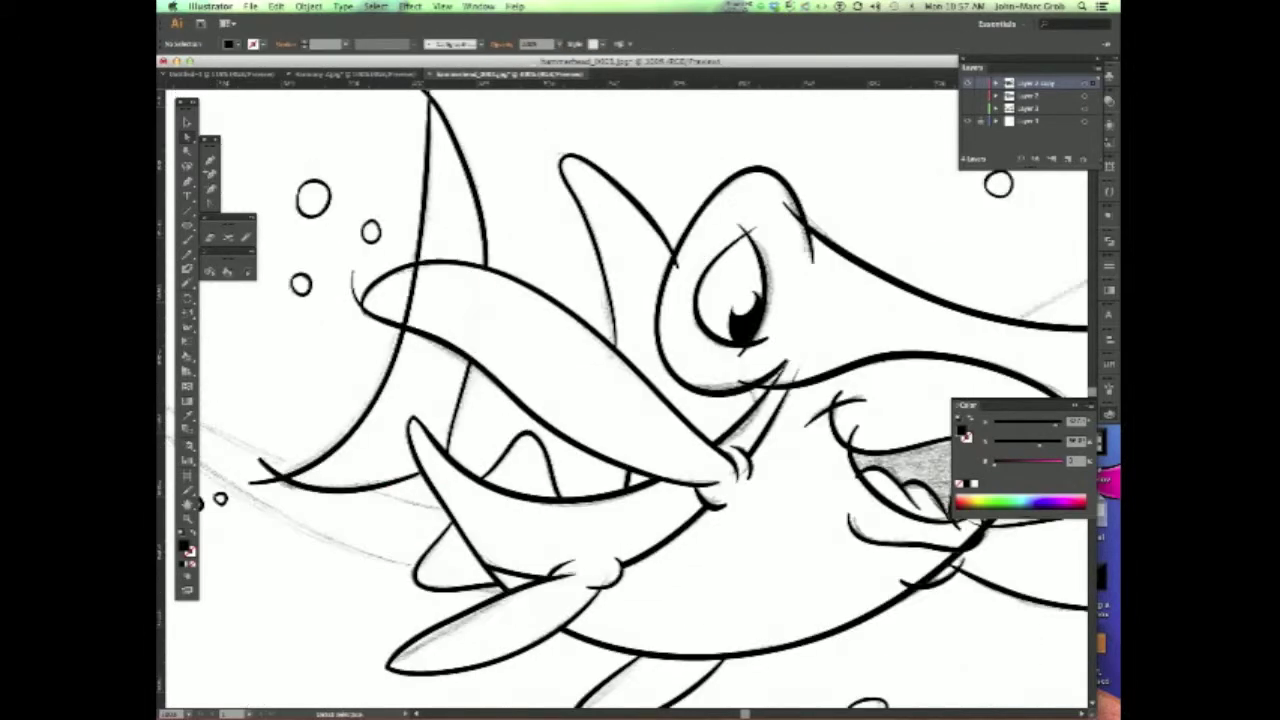
scroll(640, 400, "up", 3)
scroll(640, 400, "right", 1)
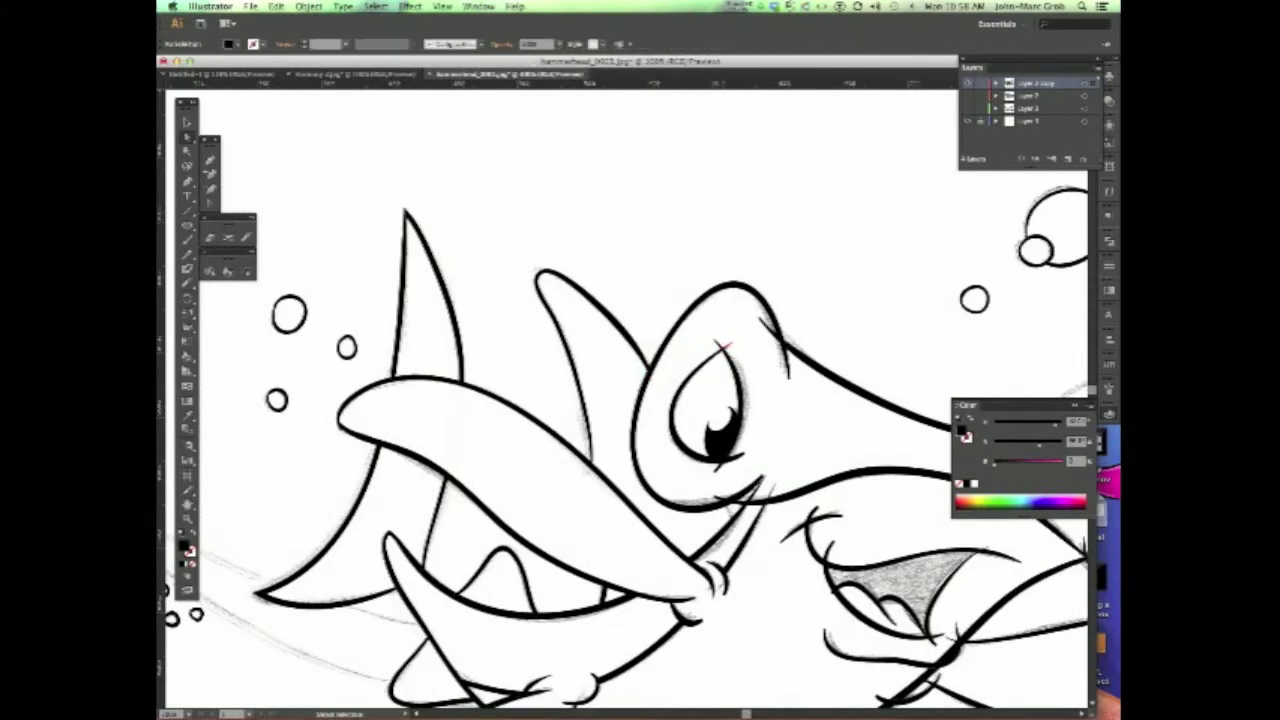
scroll(640, 400, "right", 1)
scroll(640, 400, "down", 3)
scroll(640, 400, "right", 4)
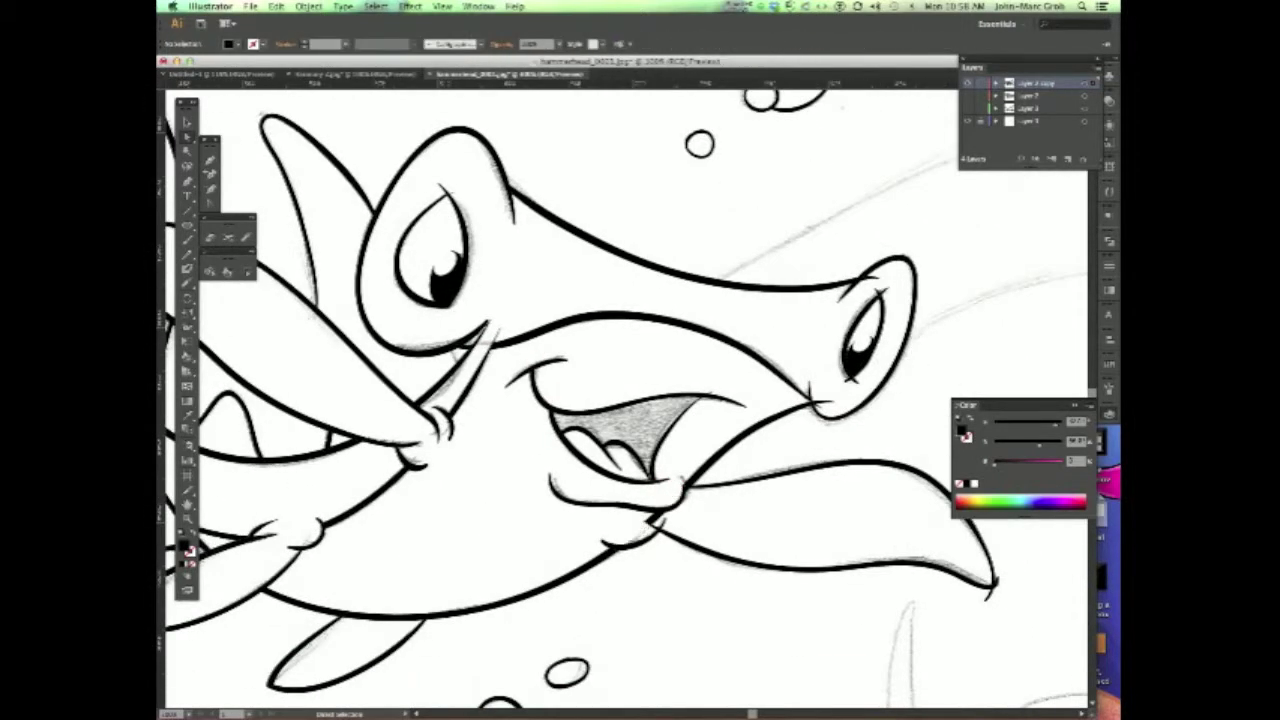
scroll(640, 400, "right", 3)
scroll(640, 400, "up", 1)
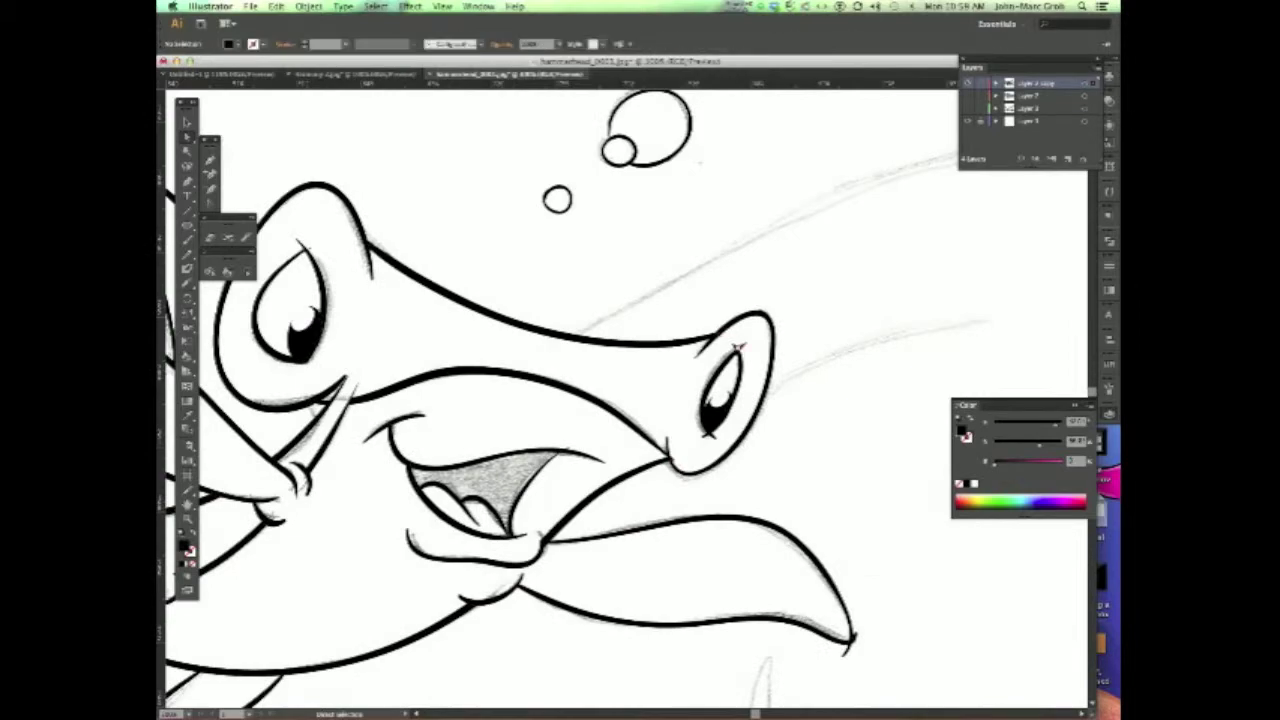
scroll(640, 400, "down", 2)
scroll(640, 400, "left", 2)
scroll(640, 400, "left", 4)
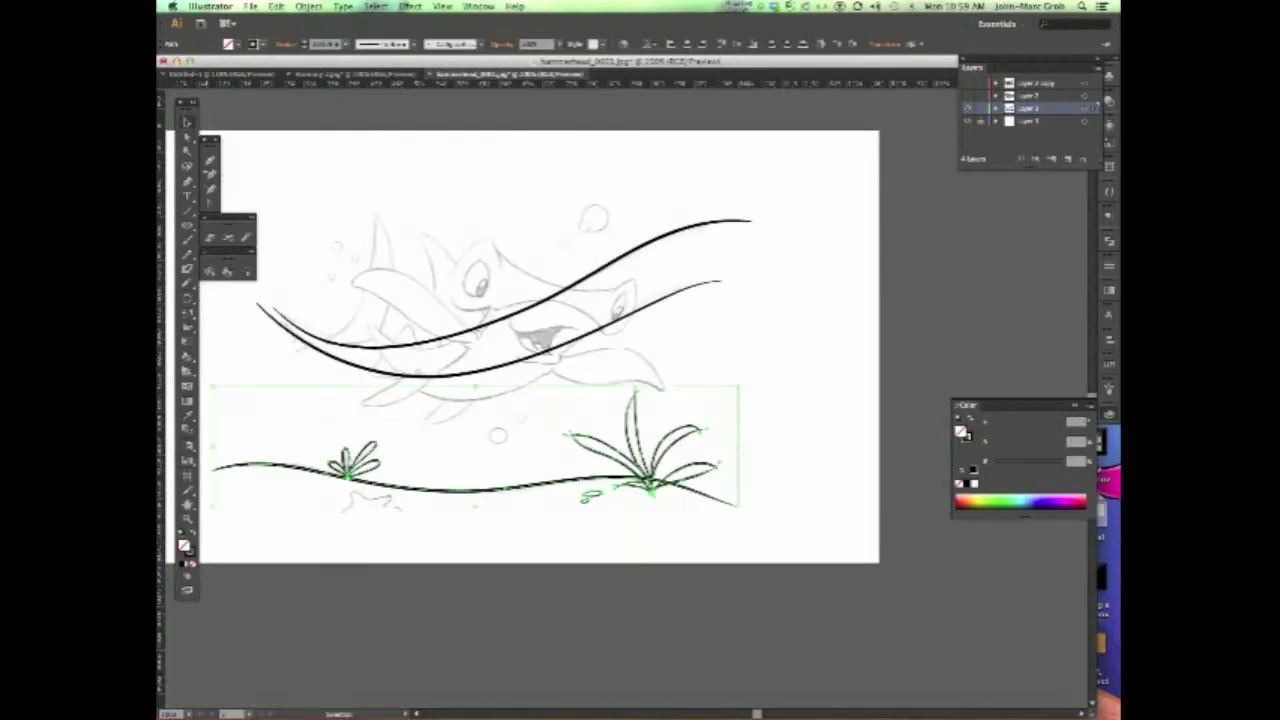
Step: Expand the seabed line and grass artwork
left_click(308, 6)
left_click(320, 126)
left_click(251, 249)
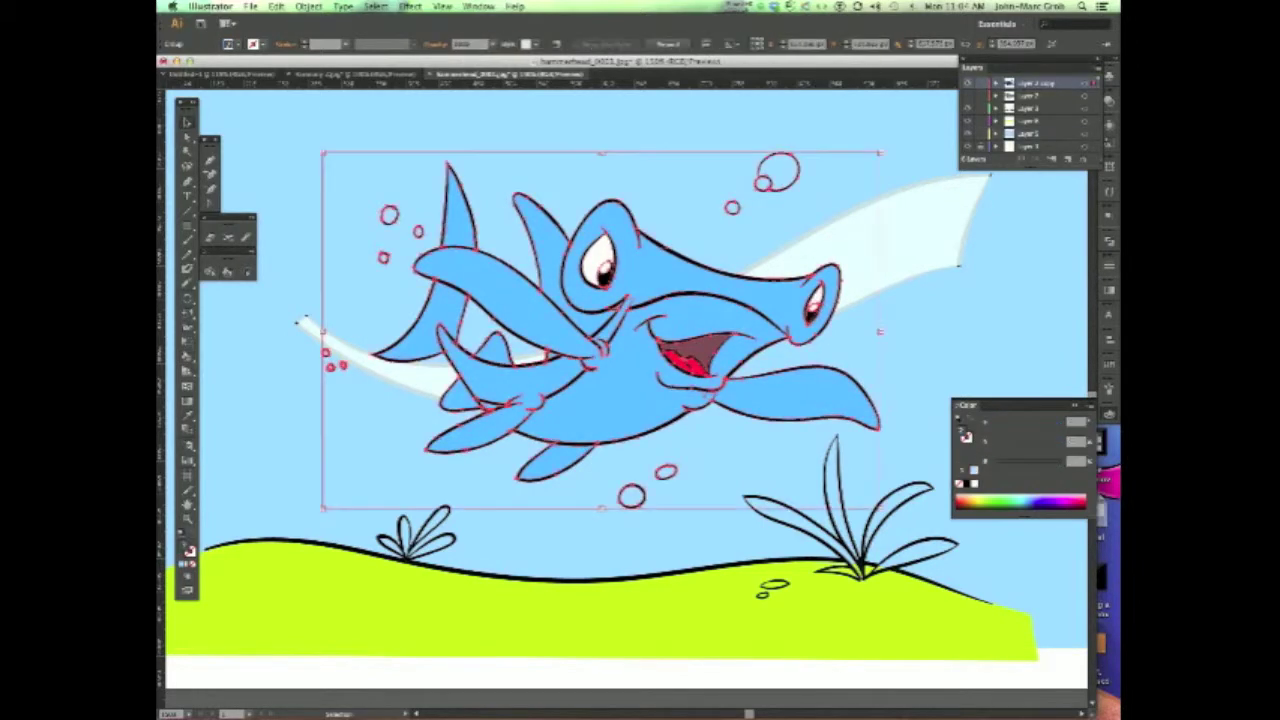
Step: On Layer 1, fill the hammer fin with a light-blue highlight
key("ctrl+plus")
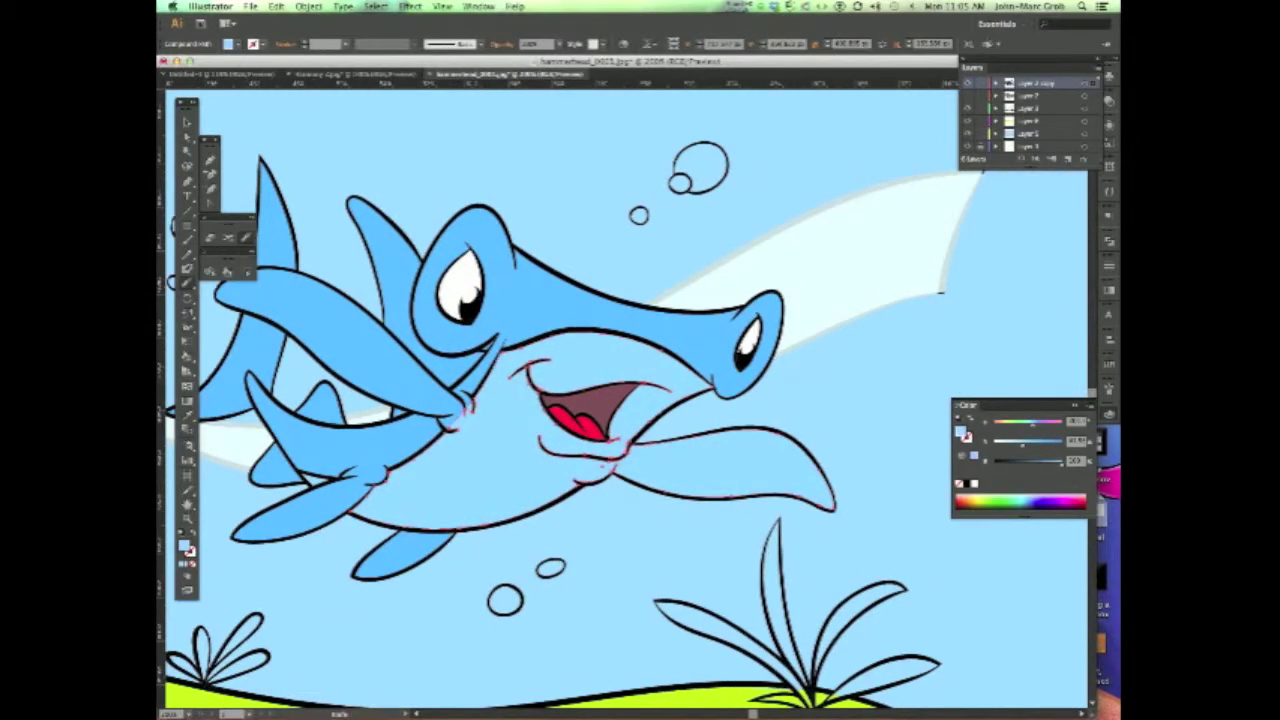
scroll(573, 398, "right", 5)
scroll(640, 400, "left", 5)
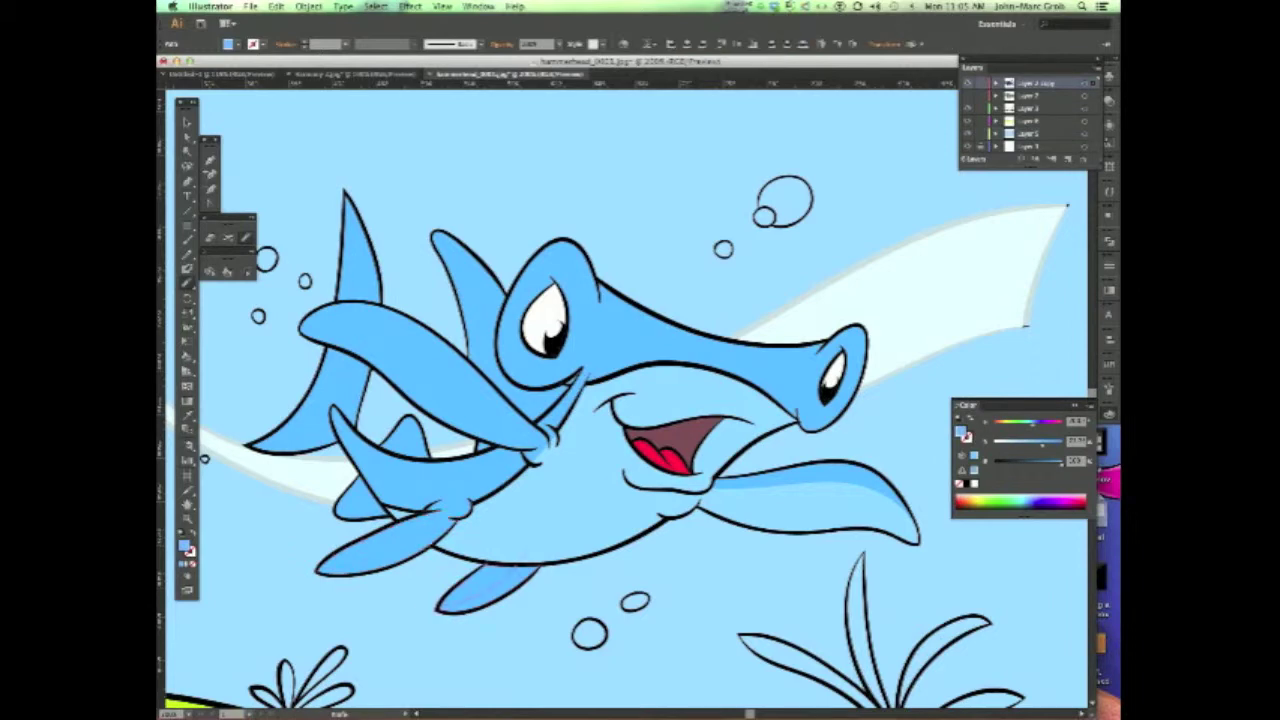
left_click(1030, 133)
scroll(584, 502, "up", 3)
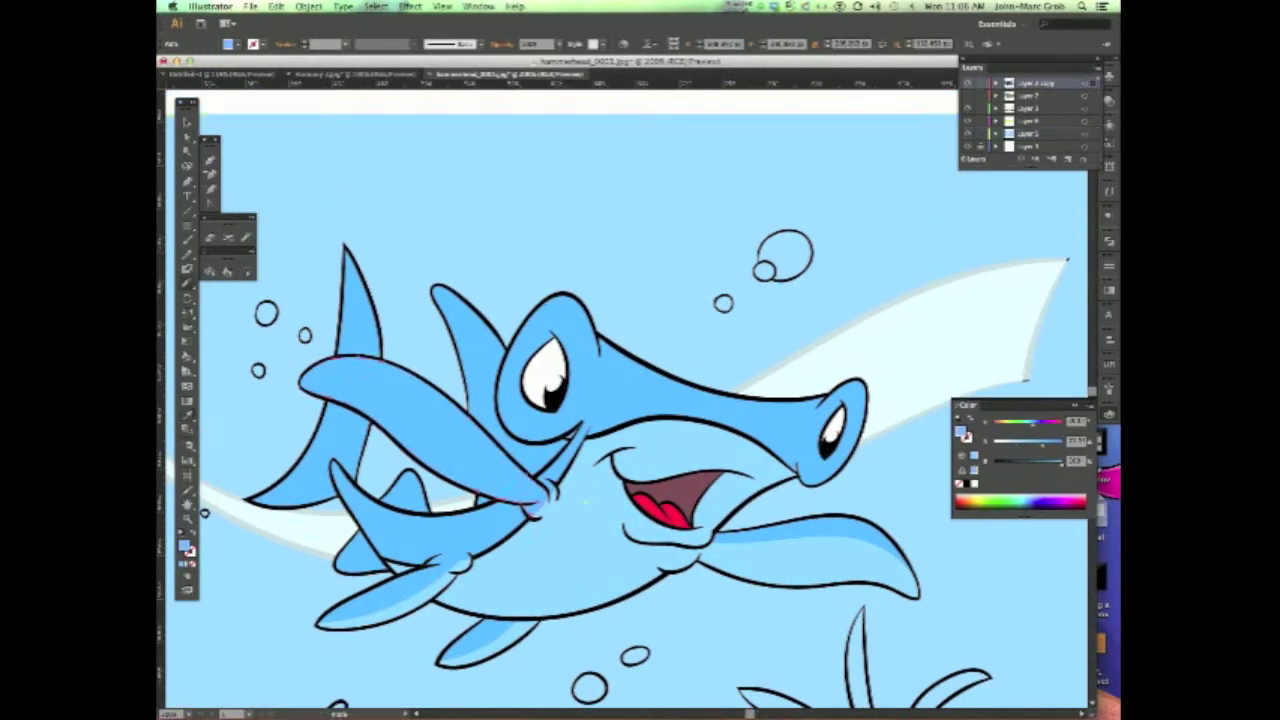
left_click(540, 492)
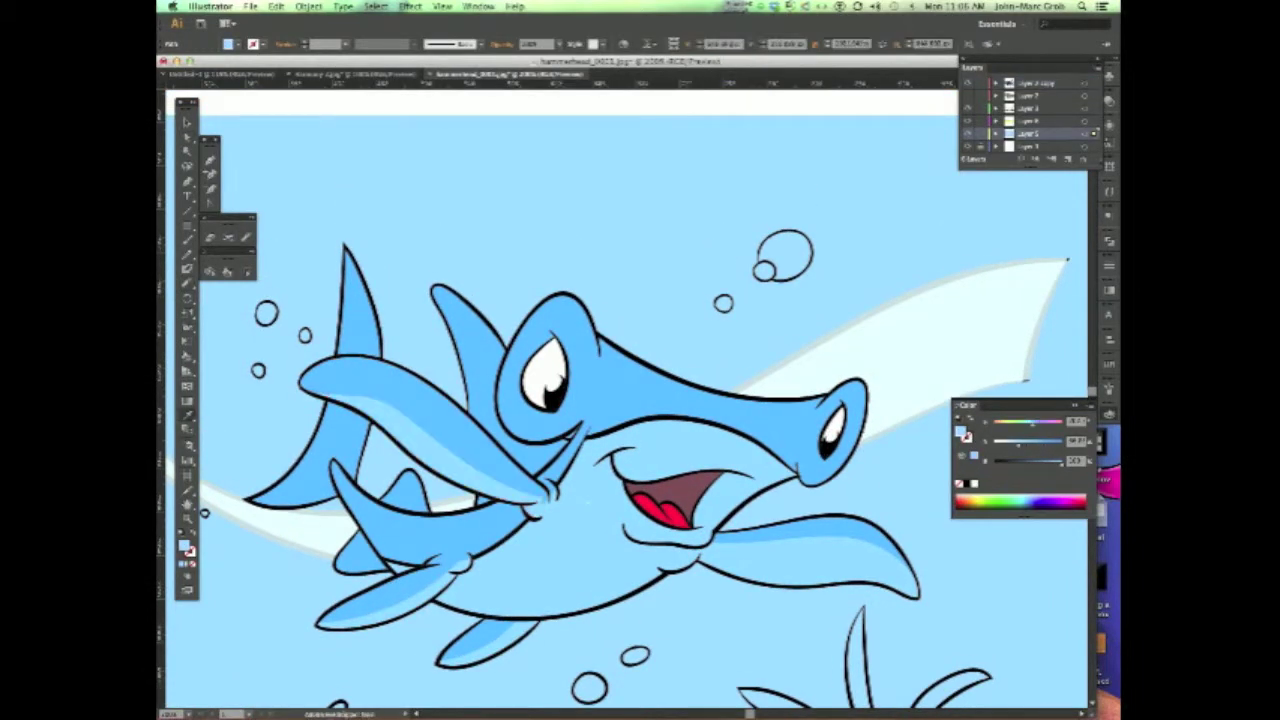
key("ctrl+minus")
key("ctrl+minus")
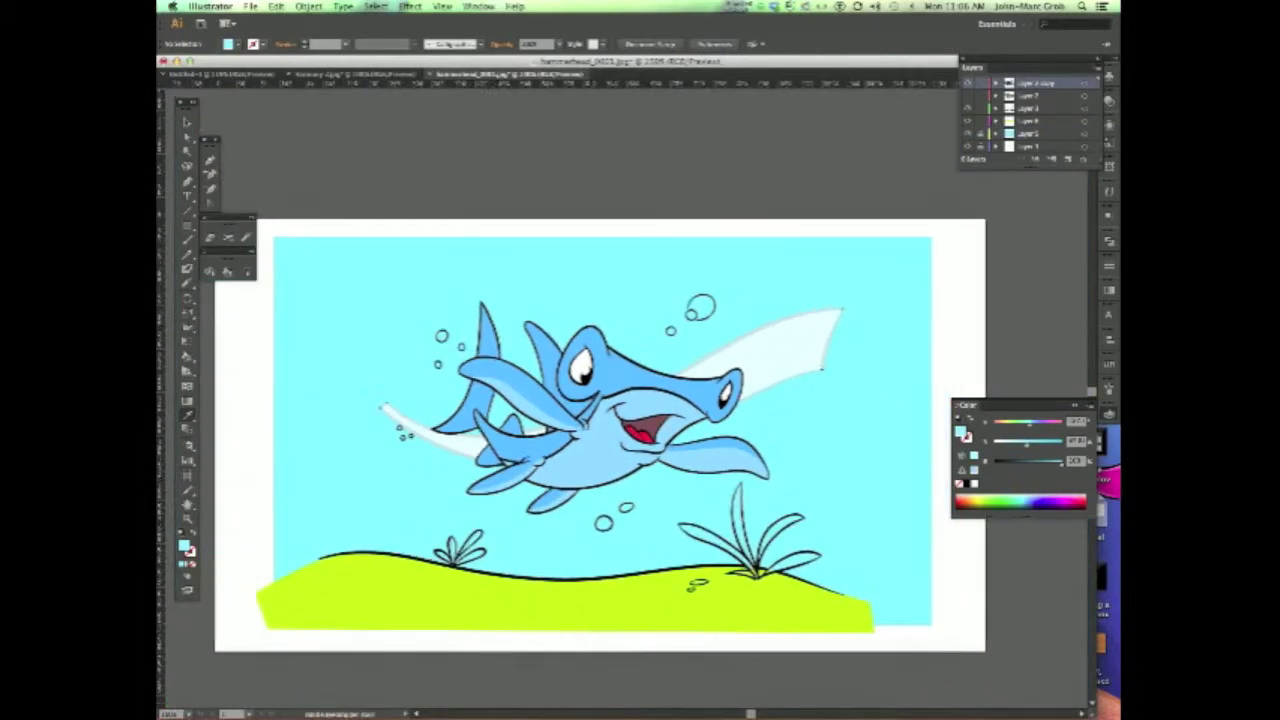
Step: Fill the Layer 3 seaweed tufts magenta with the Live Paint Bucket
left_click(1084, 108)
left_click(309, 6)
key("k")
left_click(1068, 502)
left_click_drag(705, 535, 790, 555)
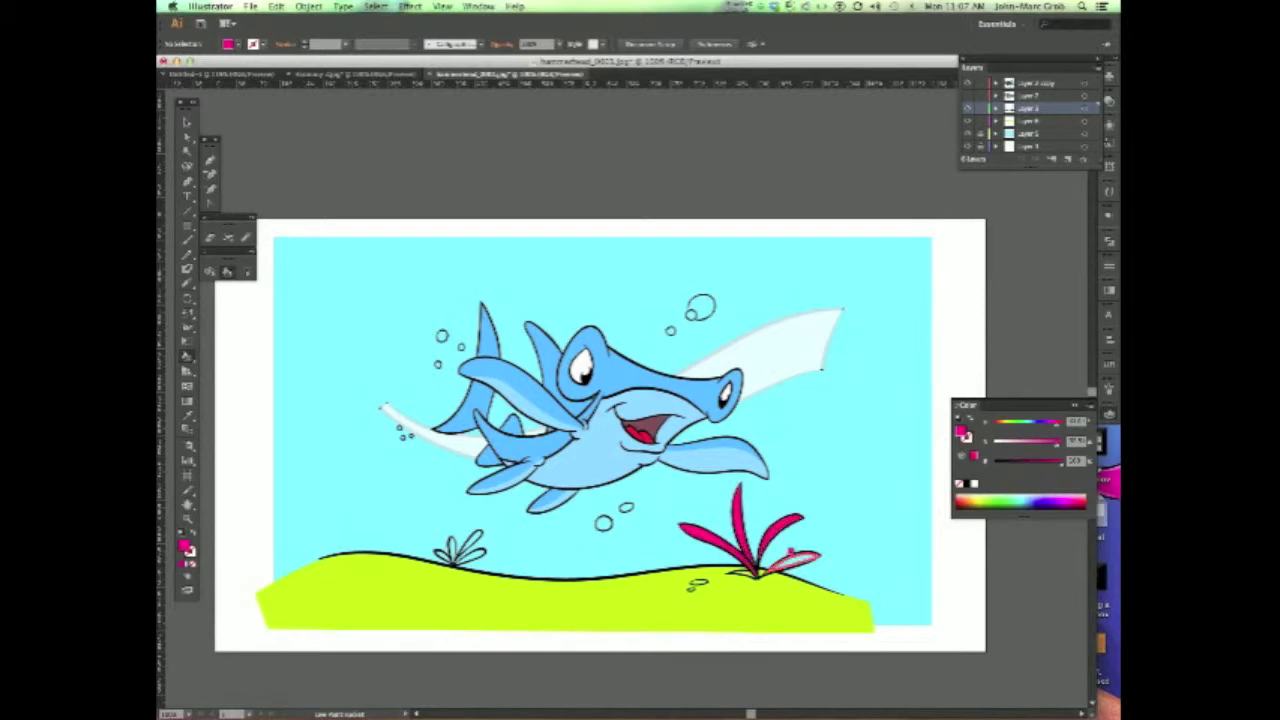
Step: Fill the small seabed stone light blue, then fit the artboard in view
left_click(1050, 505)
left_click(696, 582)
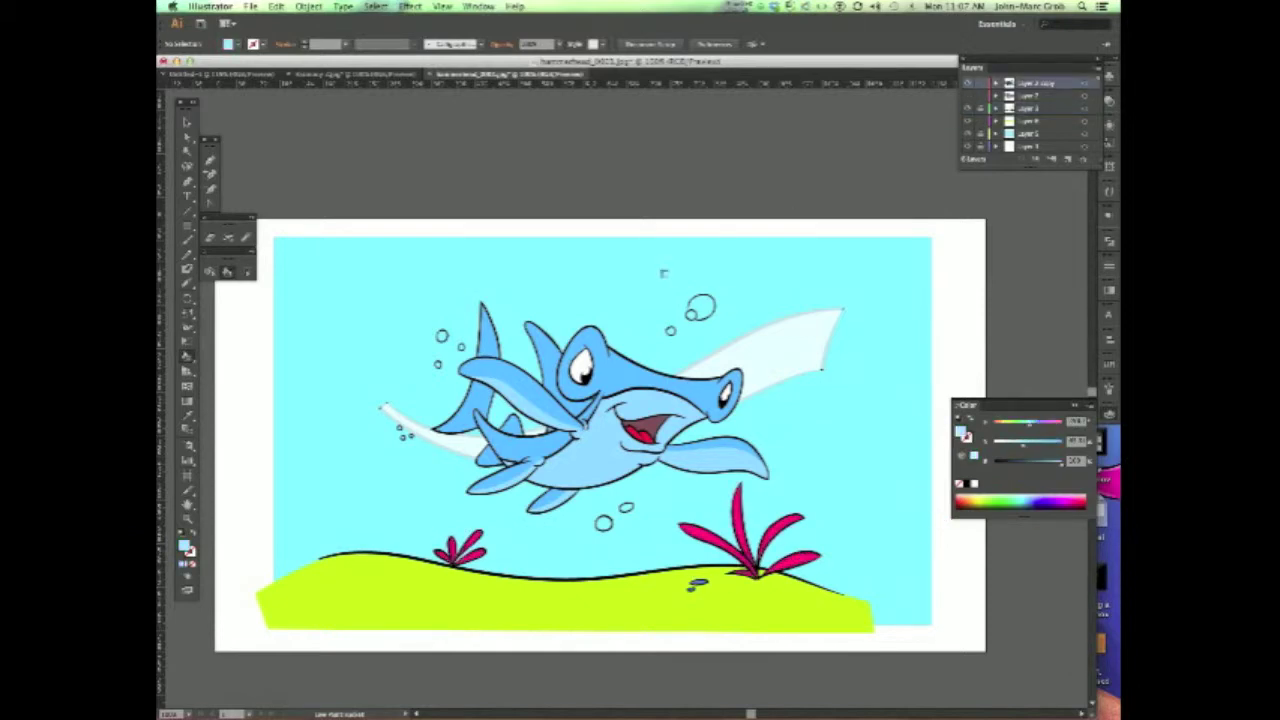
key("v")
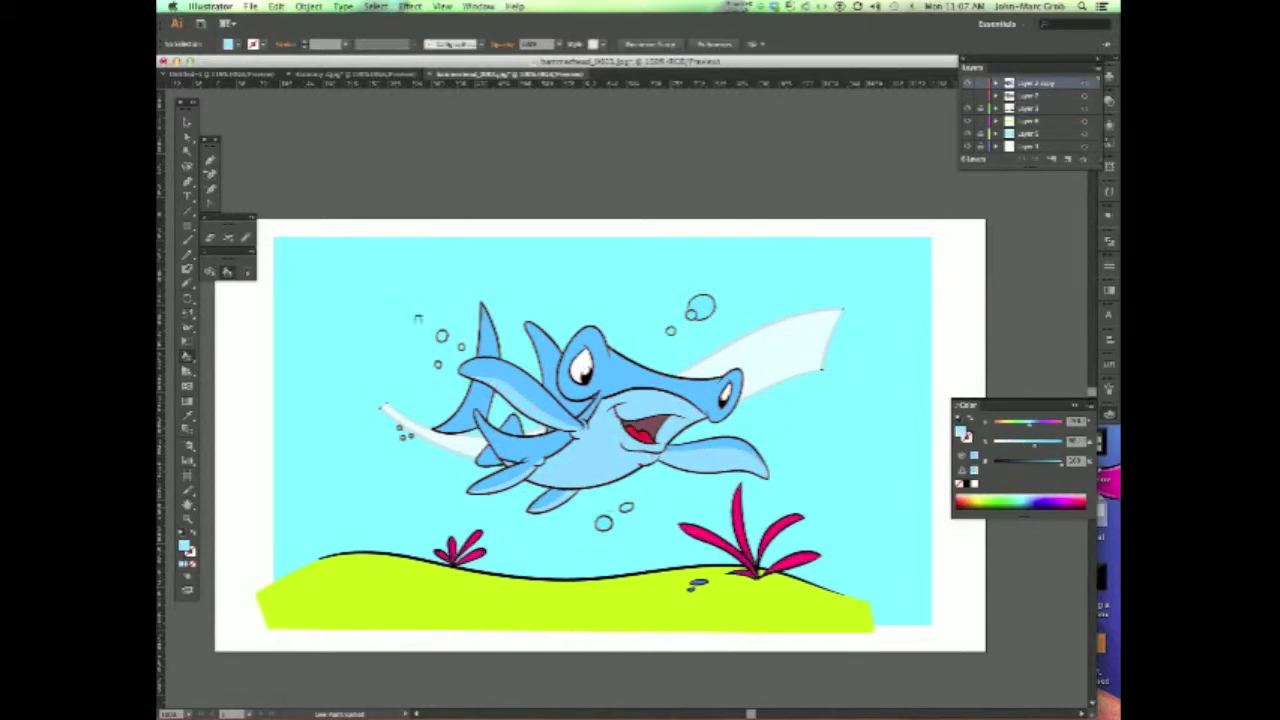
left_click(403, 428)
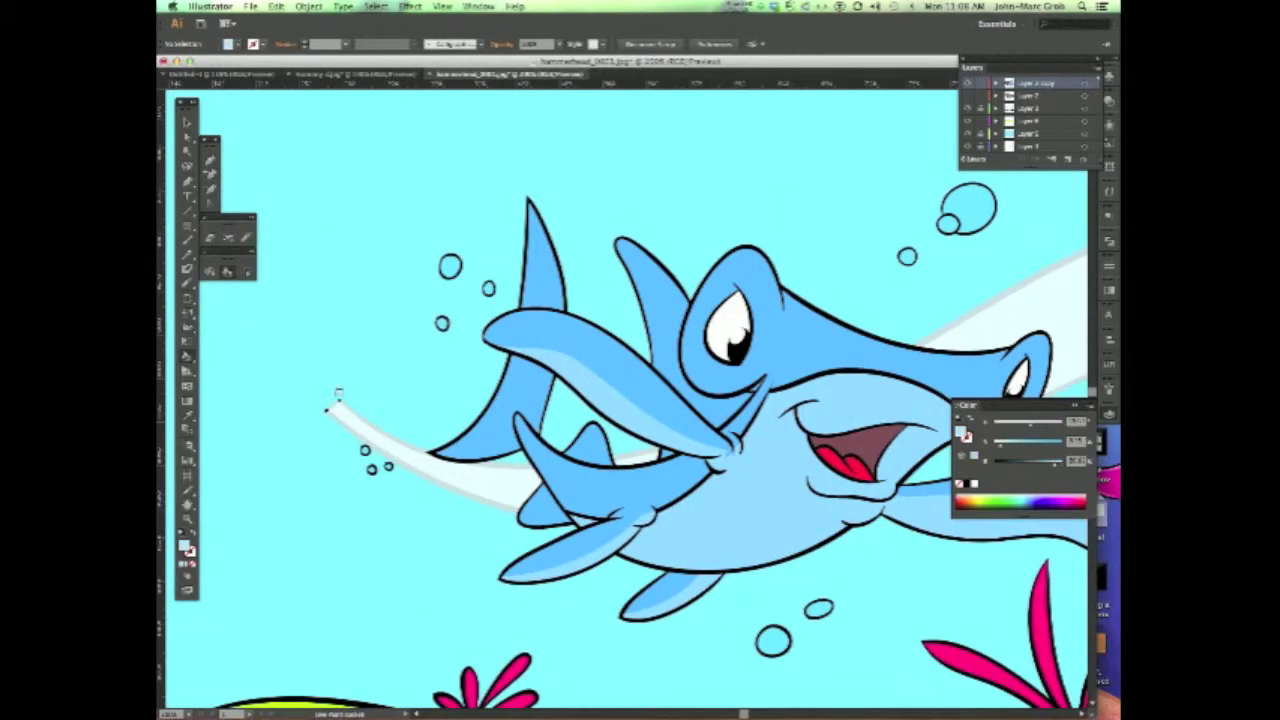
key("ctrl+0")
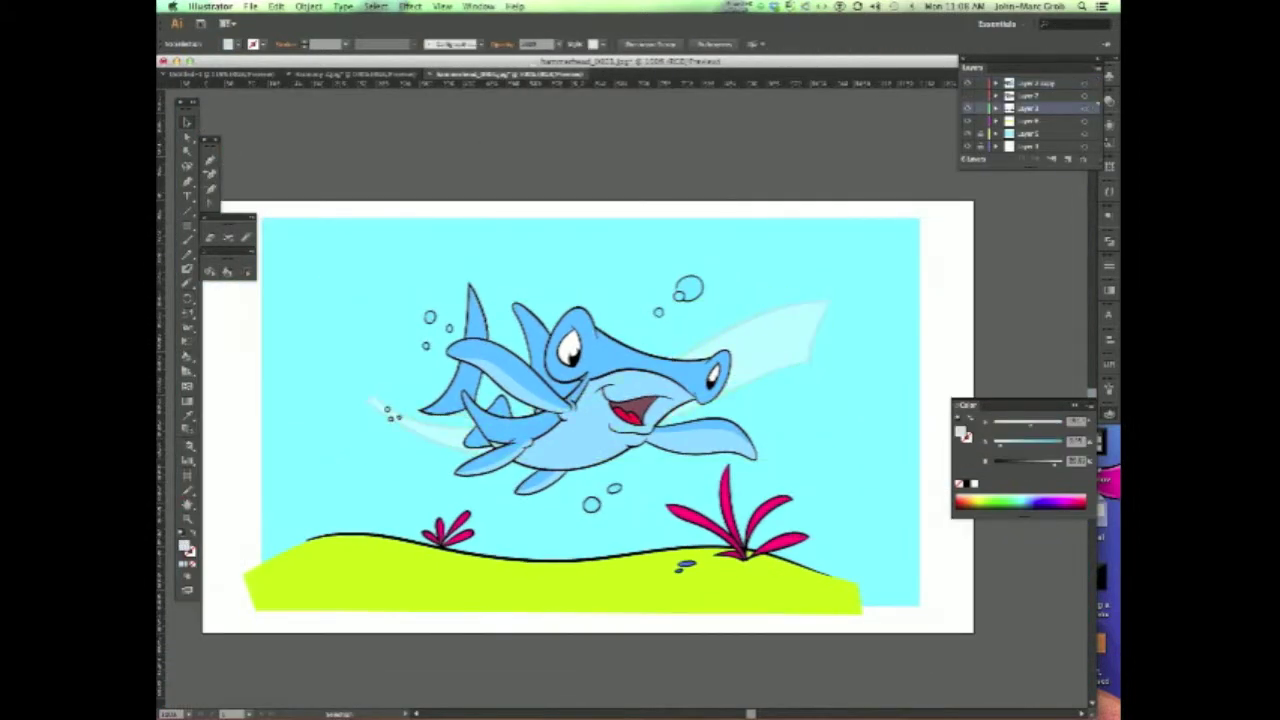
Step: Zoom in to inspect the bubbles, fins and lower-left scene, then fit the artboard
key("ctrl+equal")
key("ctrl+equal")
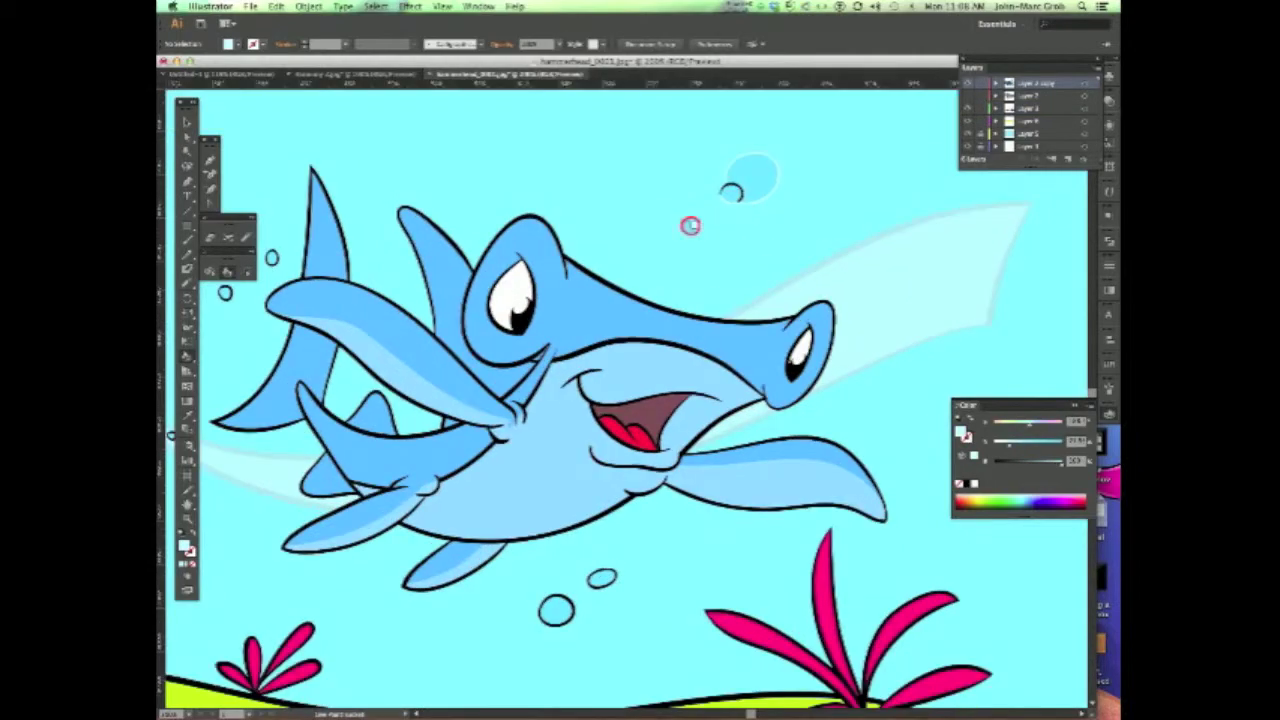
left_click_drag(730, 193, 521, 428)
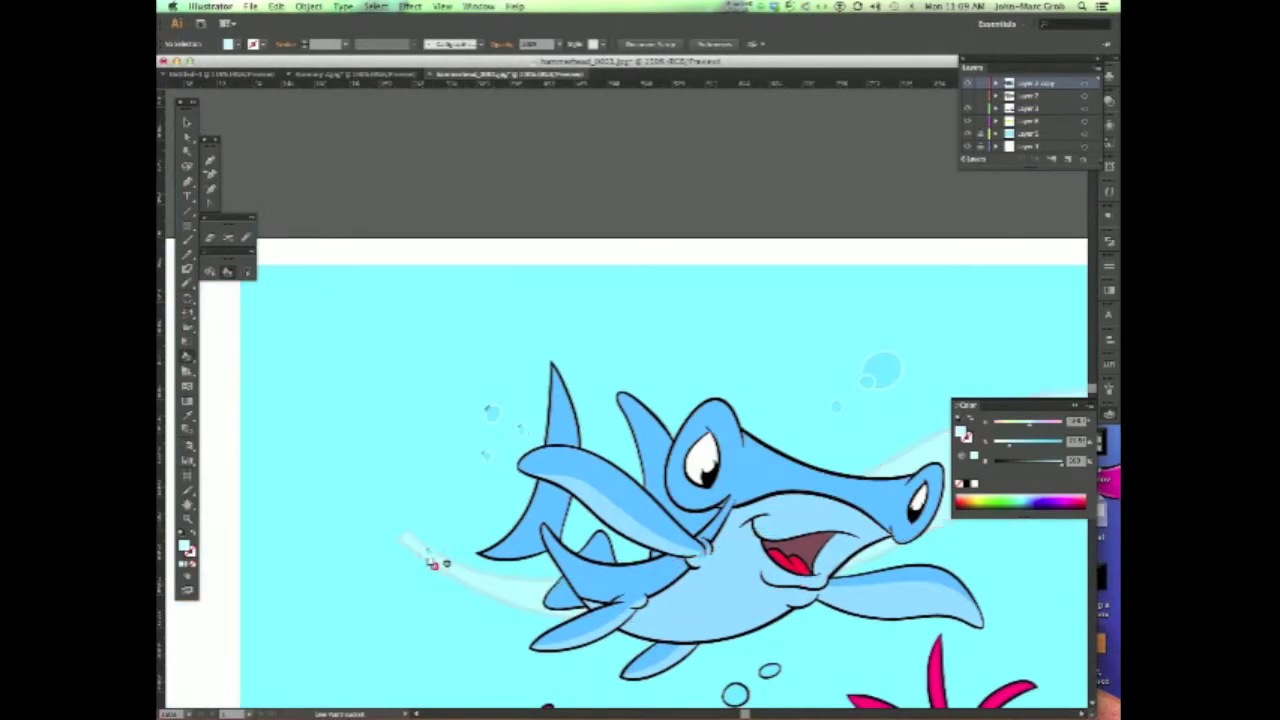
left_click_drag(432, 563, 377, 487)
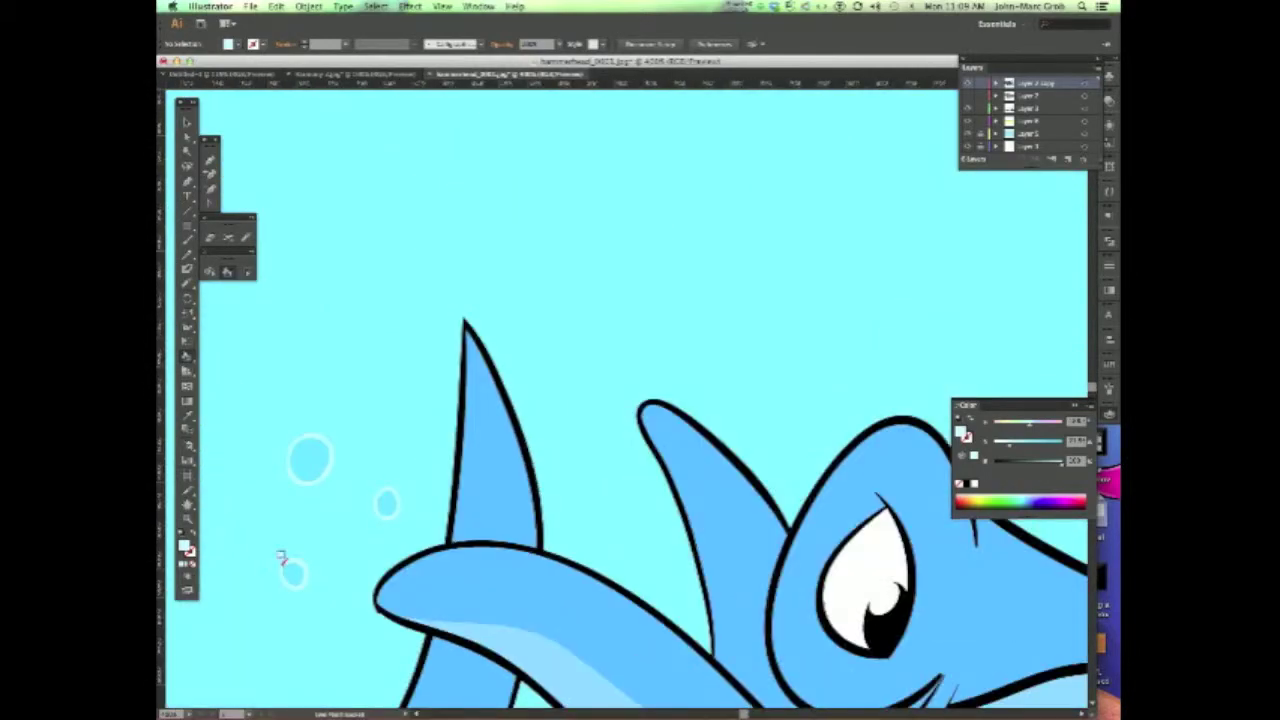
mouse_move(282, 558)
left_mouse_down()
mouse_move(390, 436)
mouse_move(539, 203)
left_mouse_up()
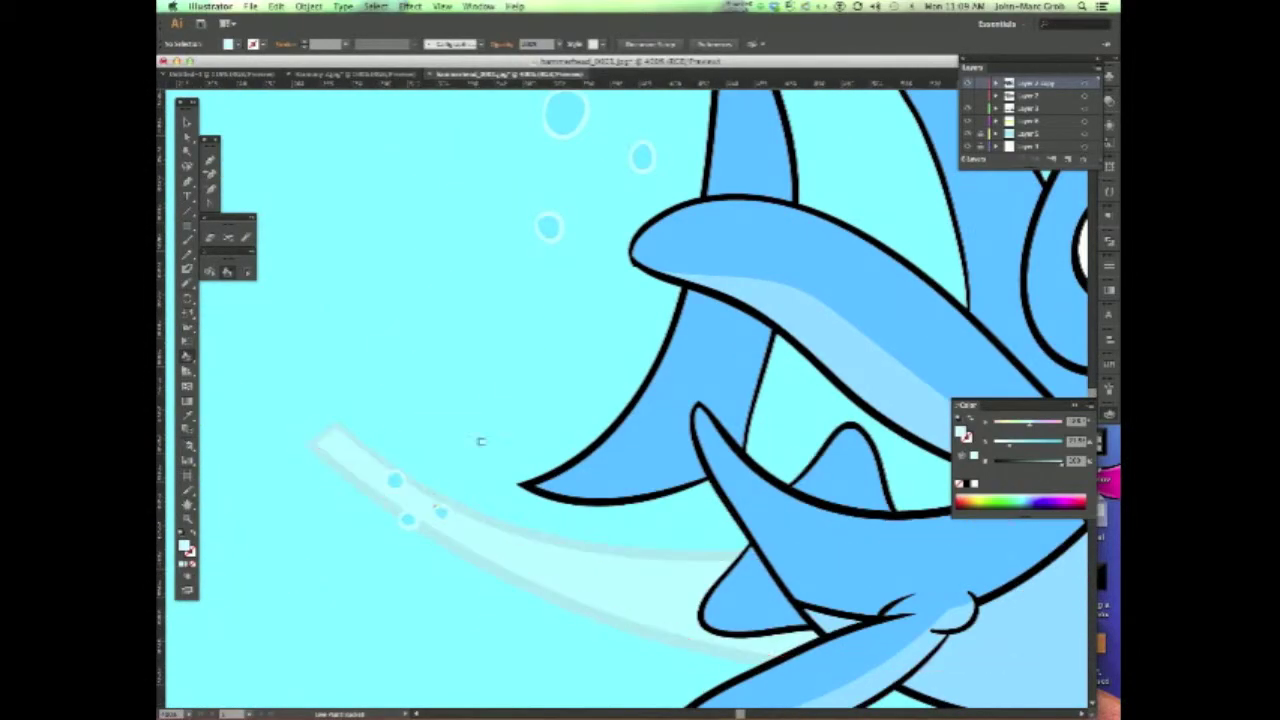
key("ctrl+0")
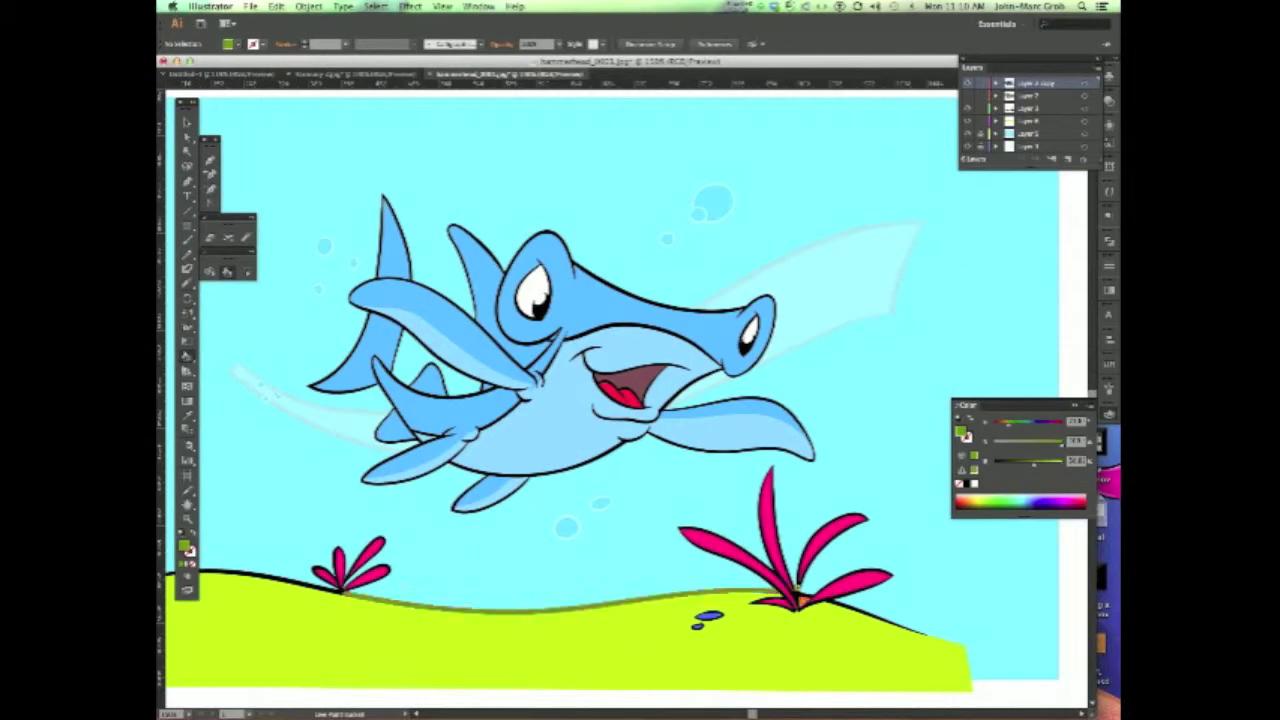
left_click(313, 558)
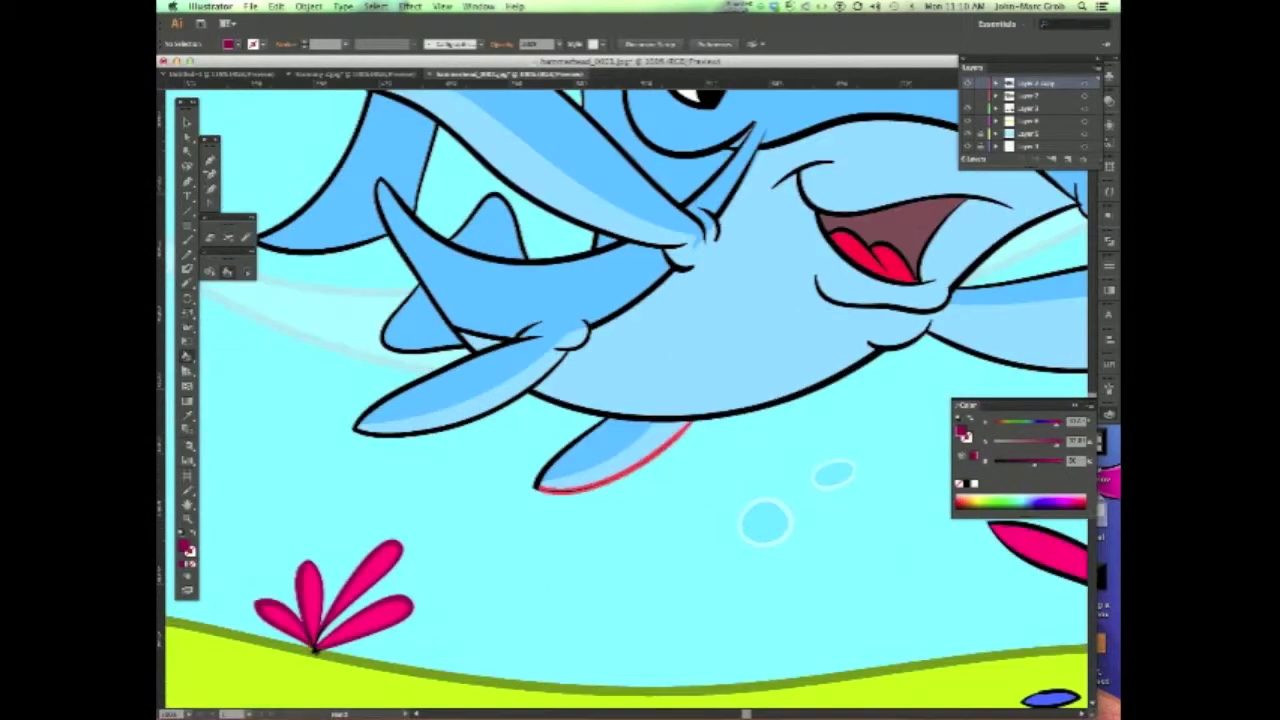
scroll(313, 650, "down", 5)
scroll(313, 650, "down", 5)
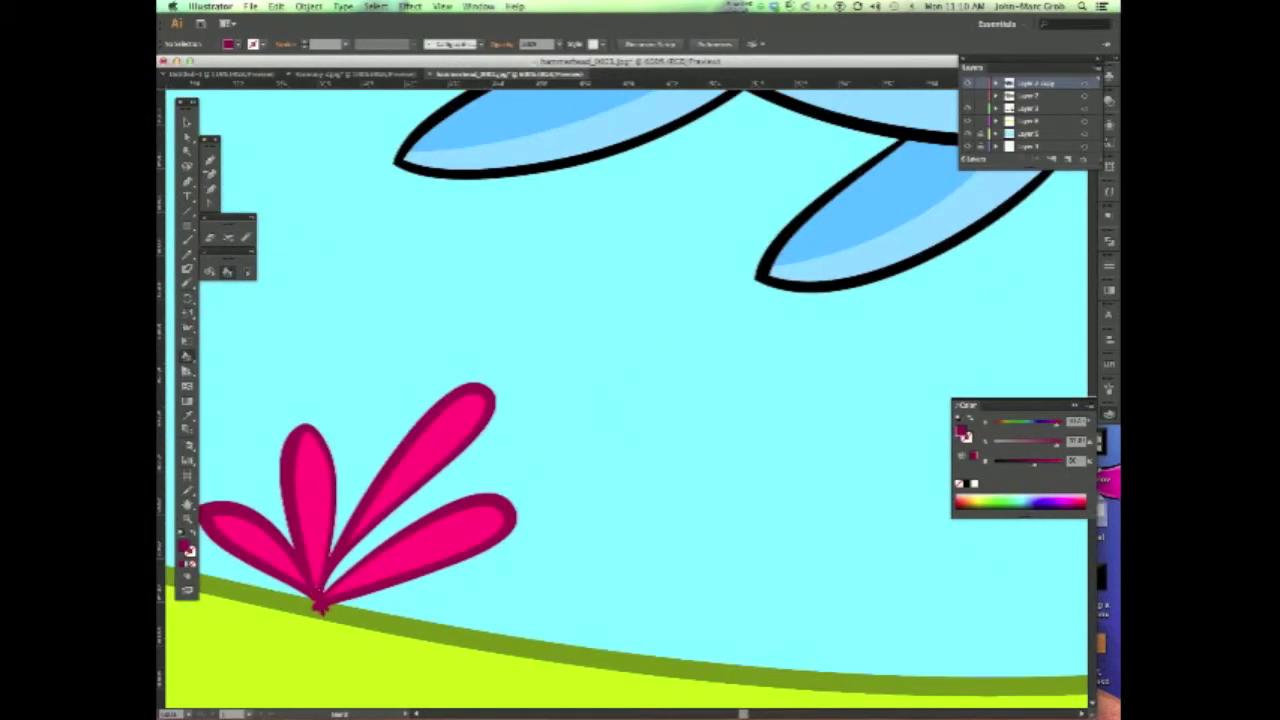
key("ctrl+0")
Step: Give the background a purple linear gradient running light at top to dark at bottom
left_click(1108, 414)
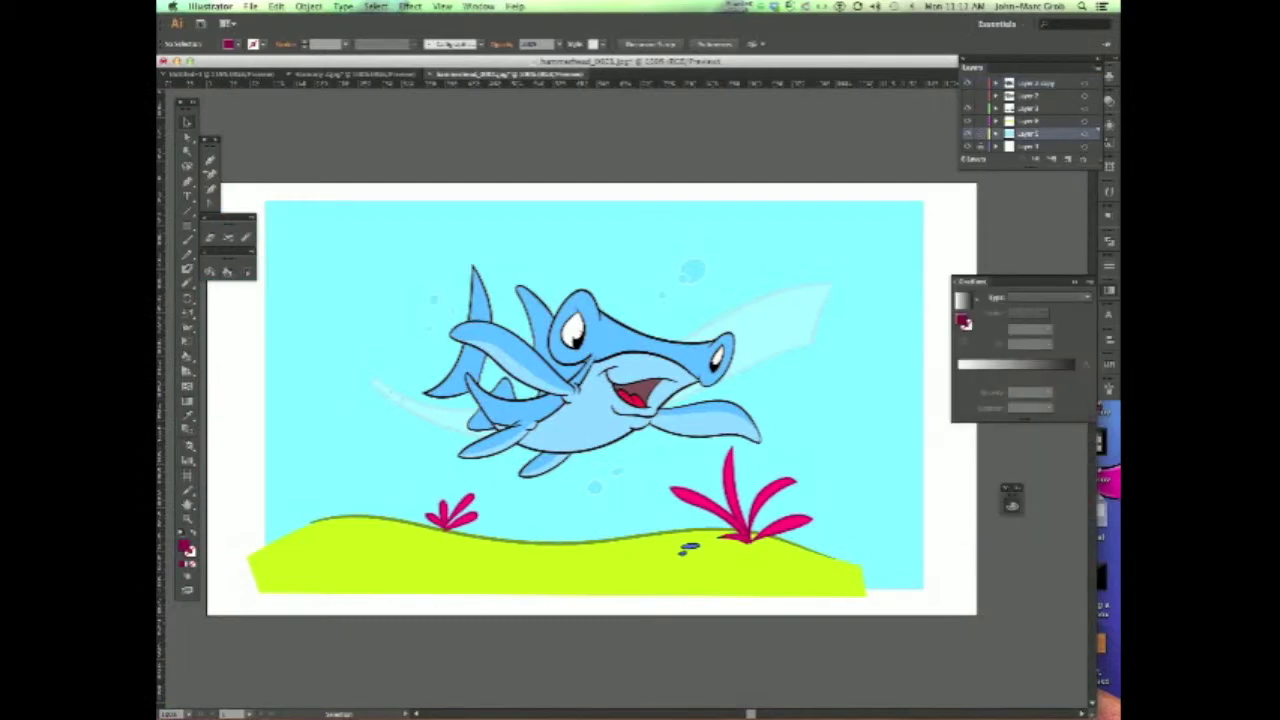
left_click(963, 320)
double_click(966, 372)
mouse_move(975, 515)
left_mouse_down()
mouse_move(935, 515)
mouse_move(925, 533)
left_mouse_up()
left_click_drag(575, 202, 580, 557)
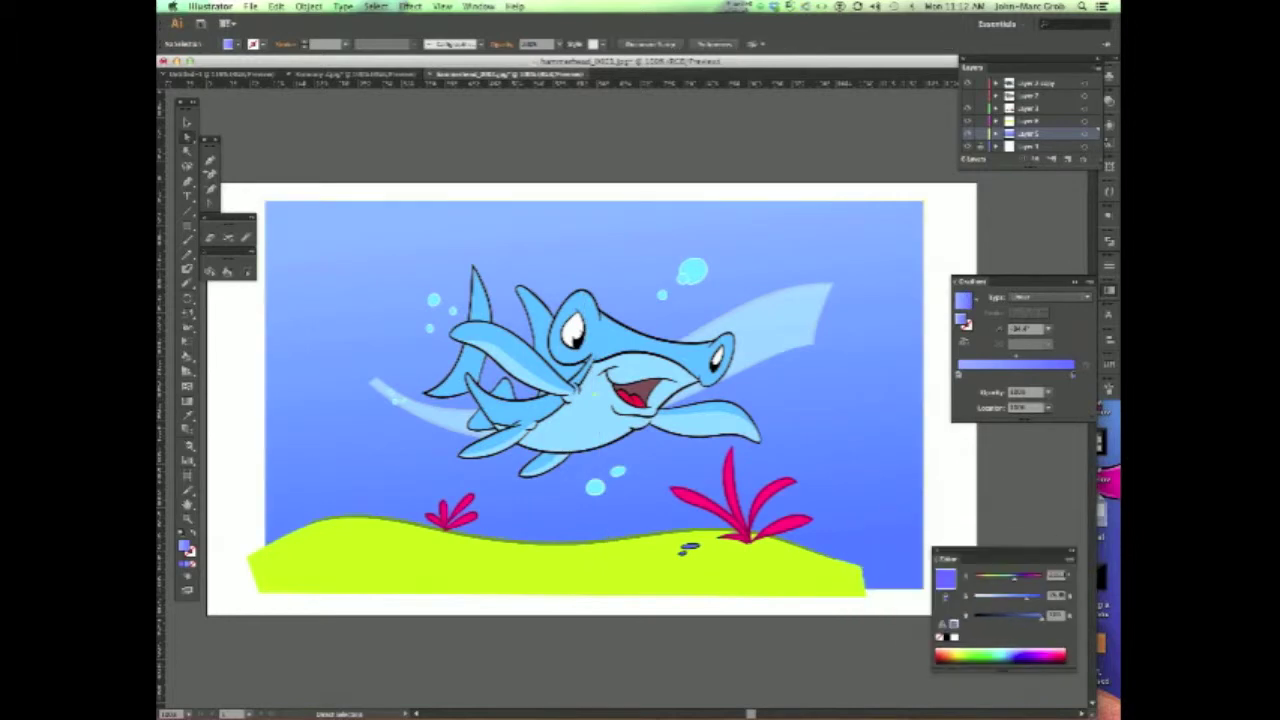
key("ctrl+minus")
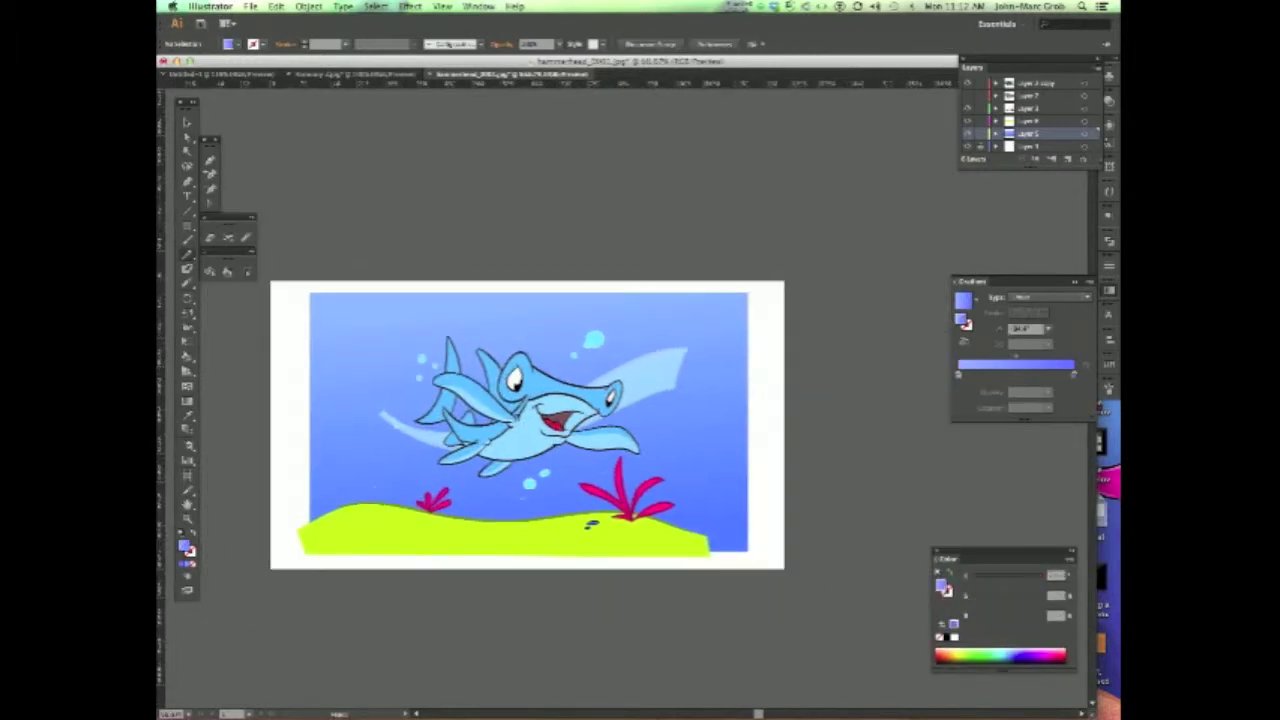
left_click_drag(300, 560, 700, 555)
Step: Apply a Gaussian Blur to the hills and darken their colour
left_click(410, 6)
left_click(606, 249)
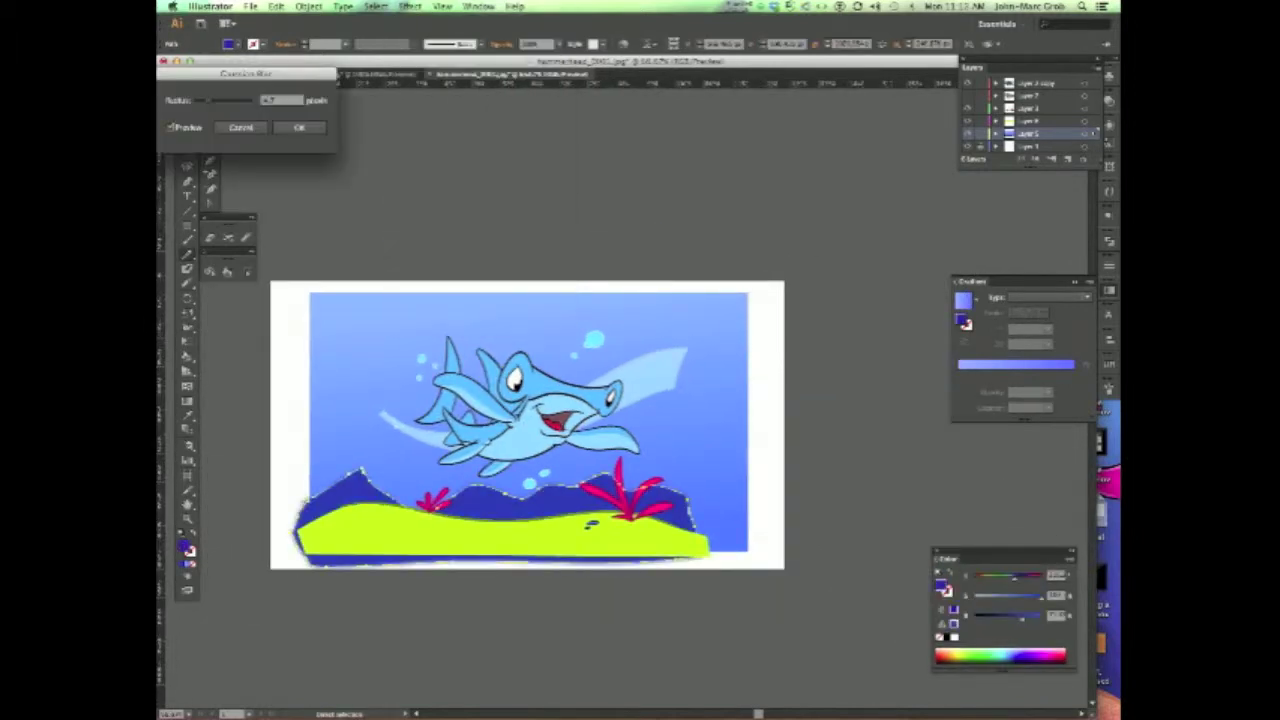
key("Return")
key("ctrl+plus")
left_click_drag(1022, 615, 1008, 615)
key("ctrl+shift+a")
Step: Deepen the background rectangle's gradient using a sampled blue stop
key("ctrl+minus")
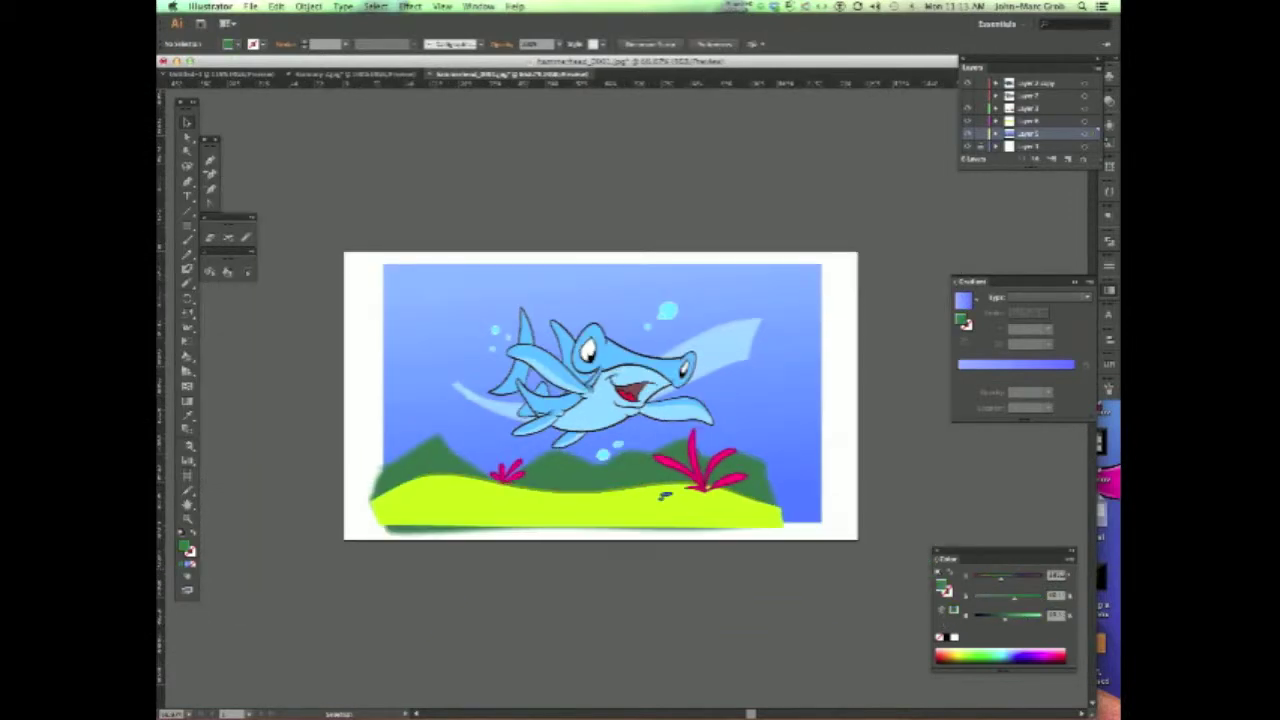
scroll(571, 218, "up", 5)
left_click(939, 452)
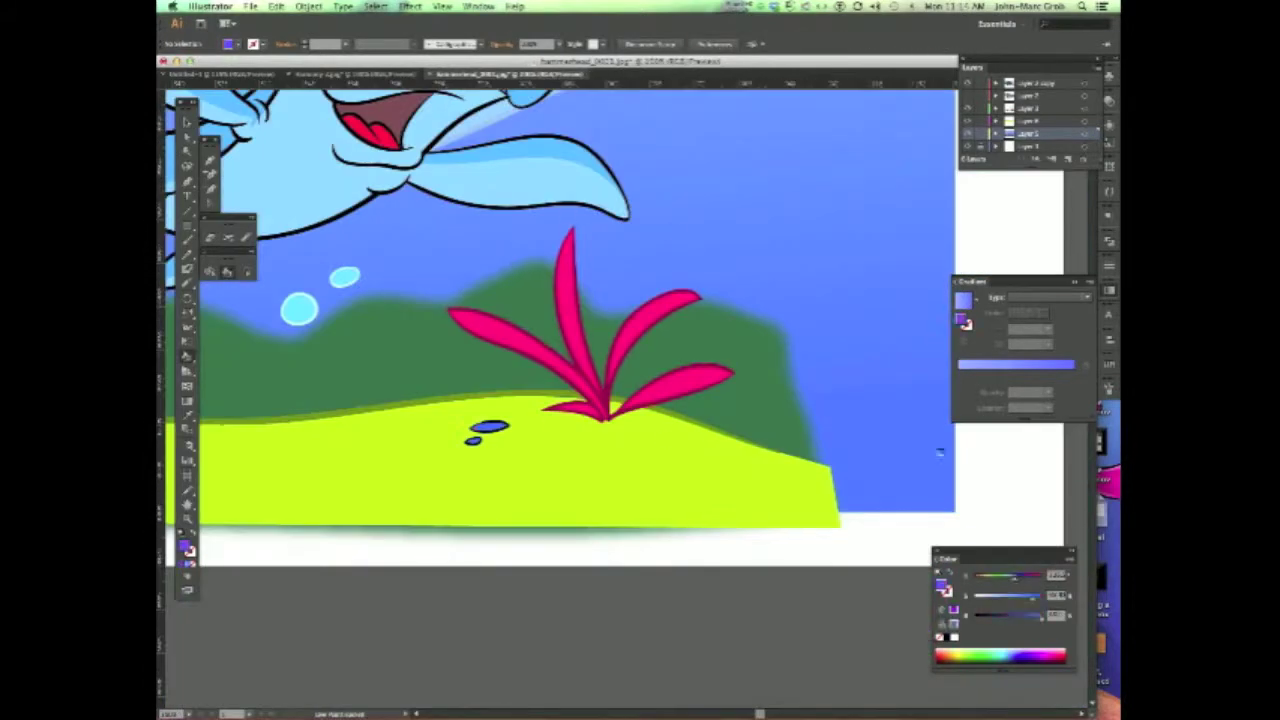
key("ctrl+0")
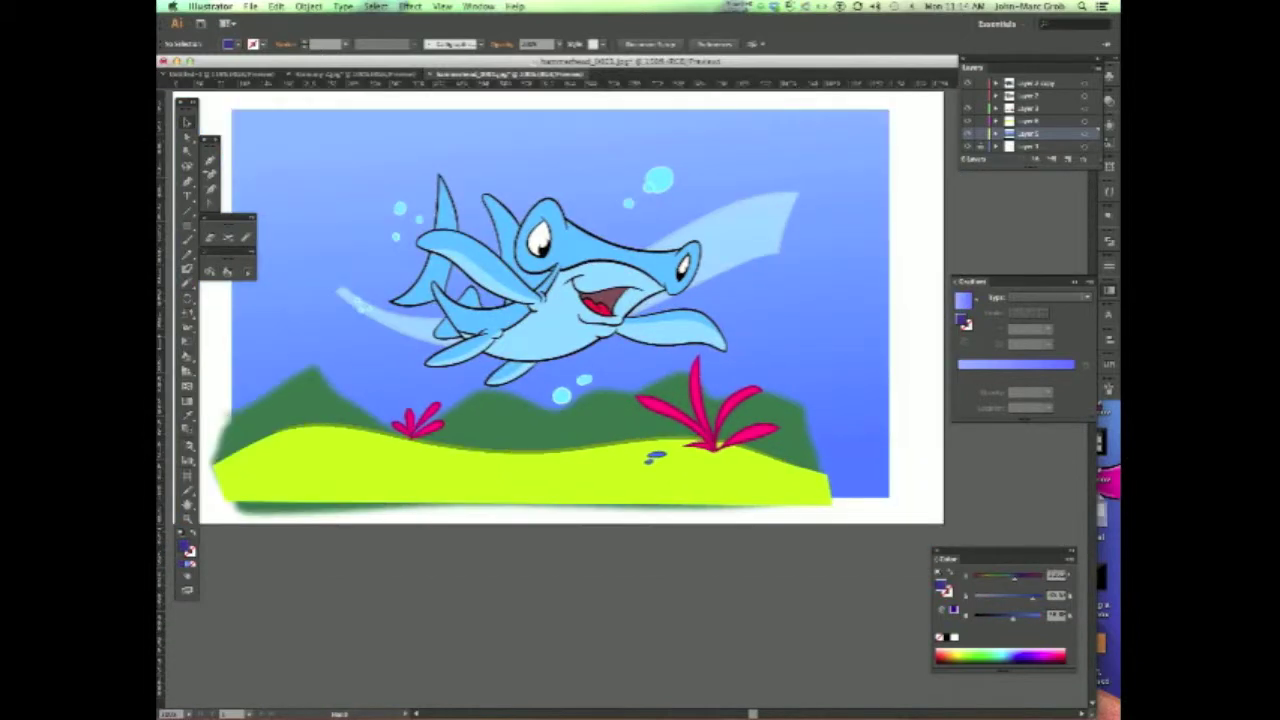
left_click(580, 180)
left_click(963, 300)
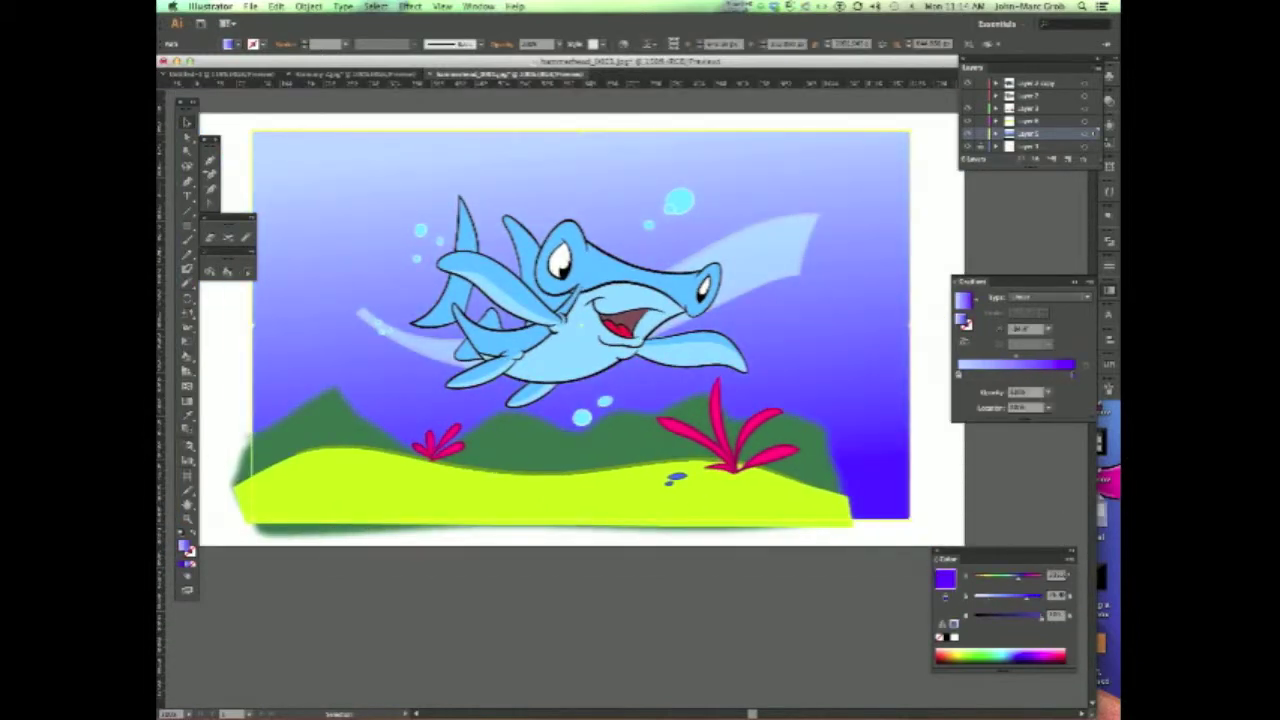
key("ctrl+shift+a")
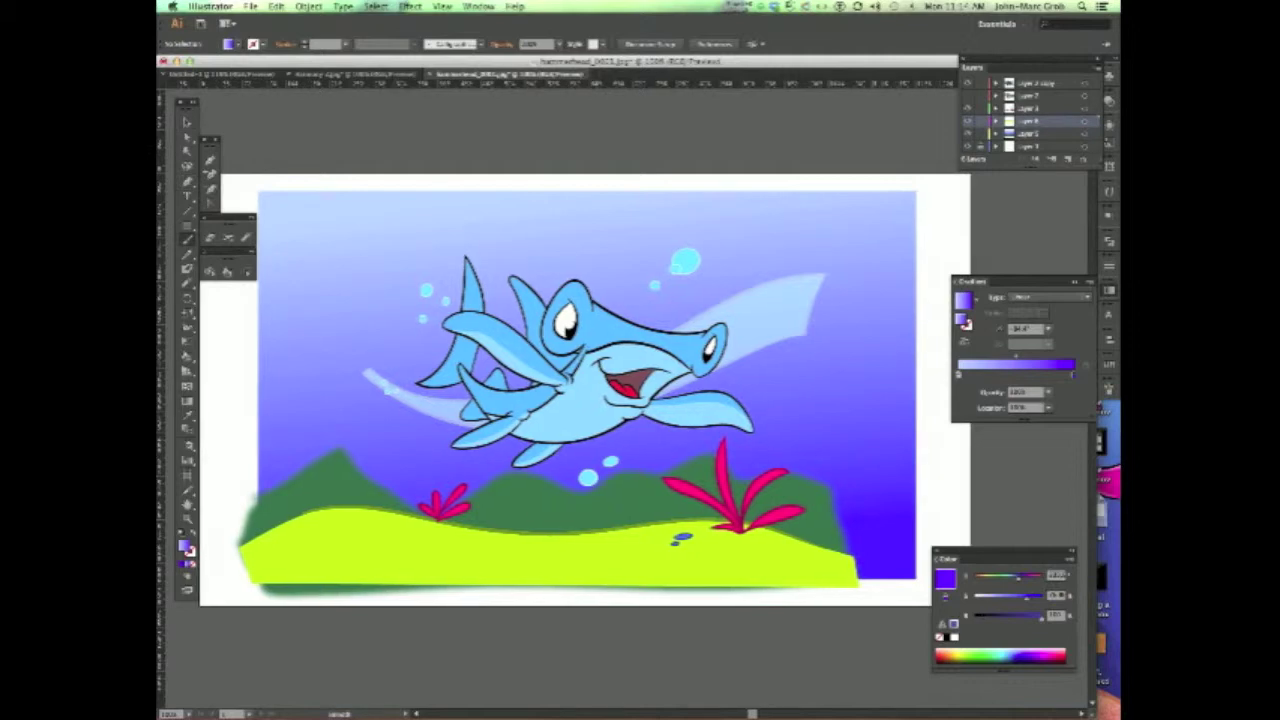
left_click(330, 490)
key("ctrl+shift+a")
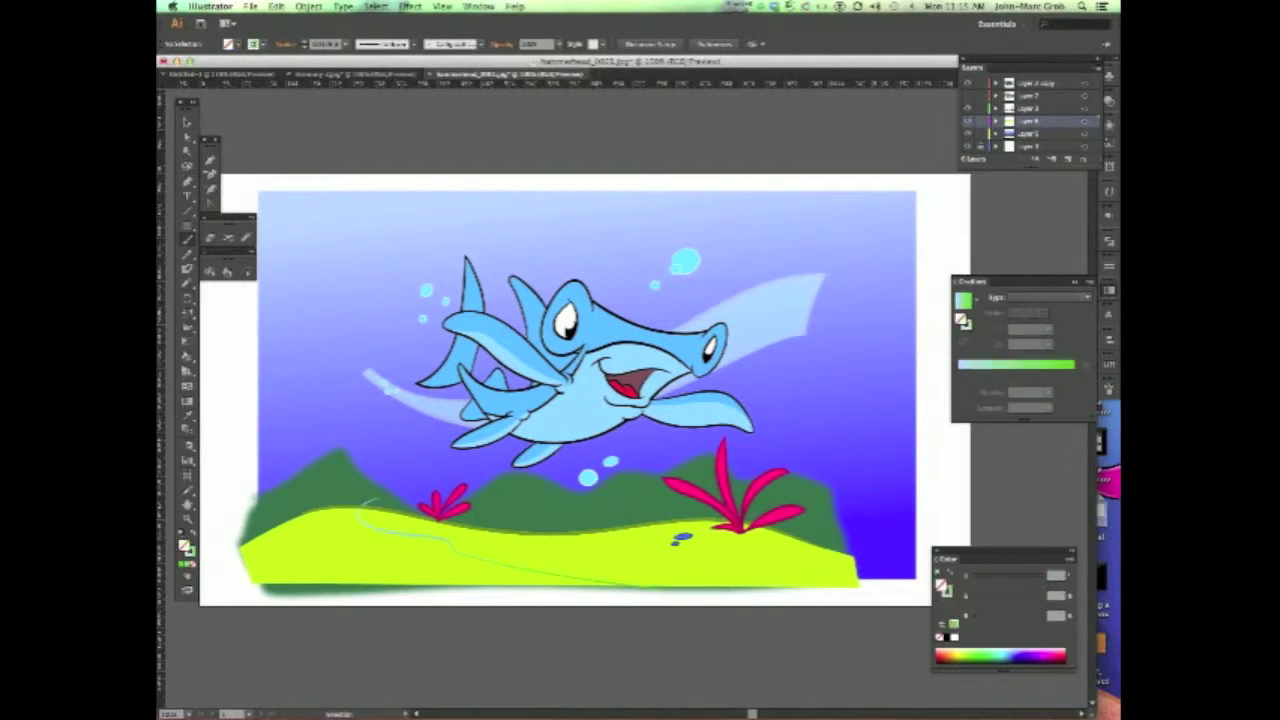
Step: Make green the stroke with no fill, then start recolouring the ground yellow
key("shift+x")
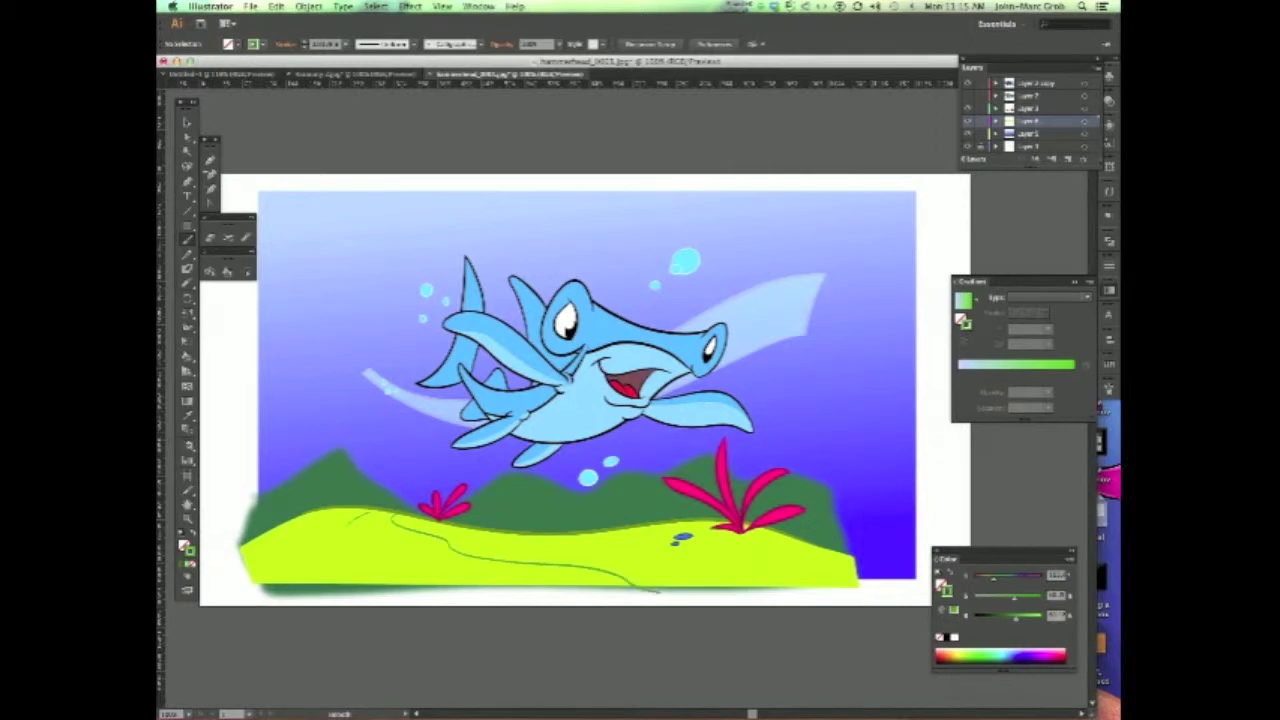
key("ctrl+equal")
key("ctrl+equal")
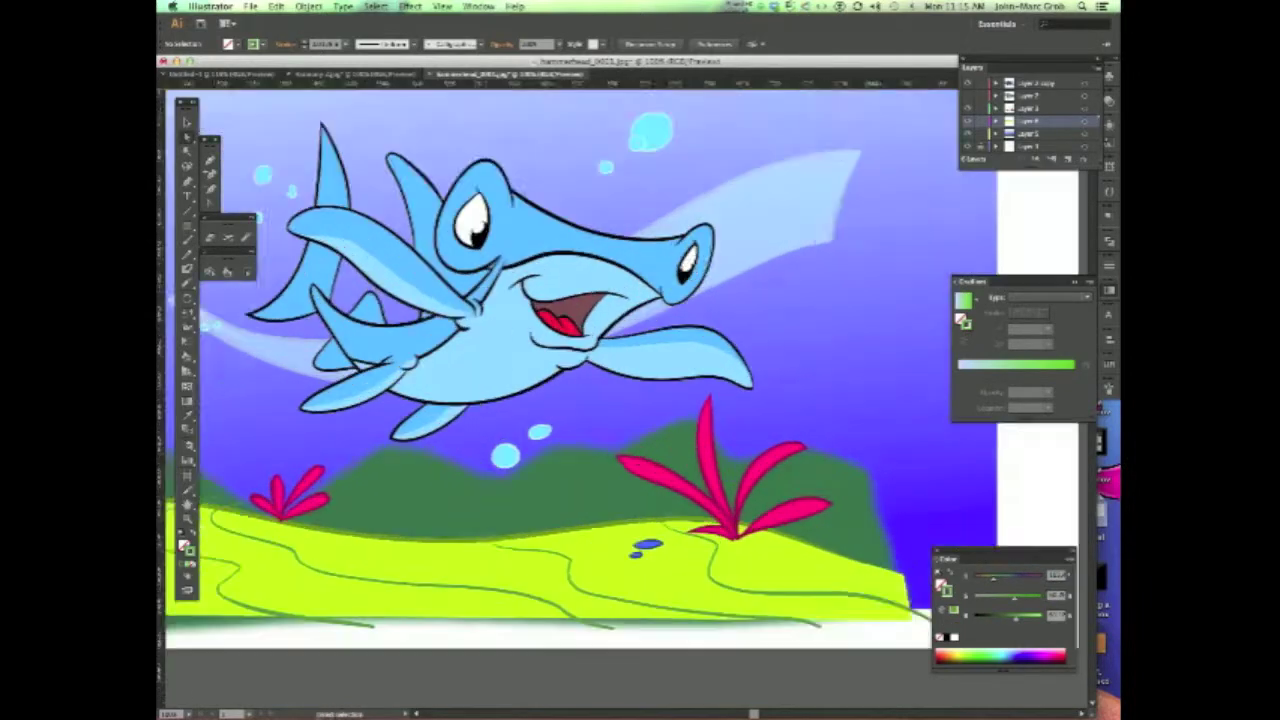
scroll(620, 340, "right", 5)
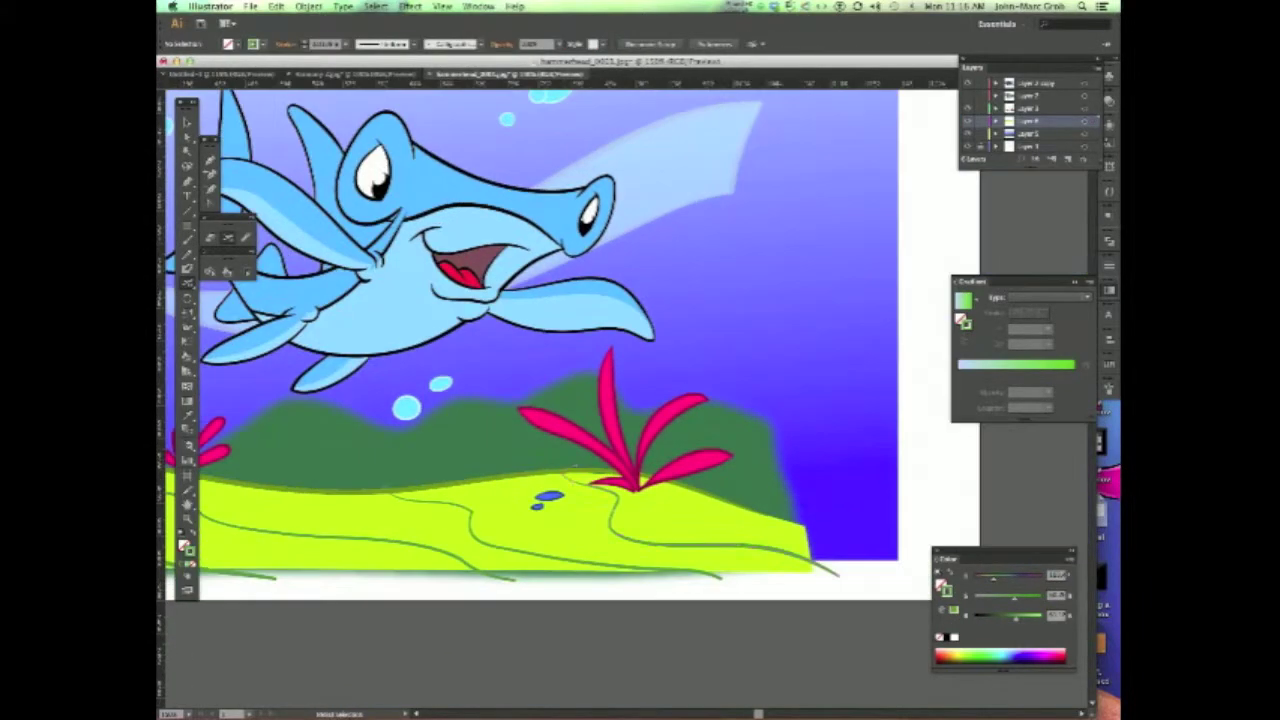
key("ctrl+0")
key("a")
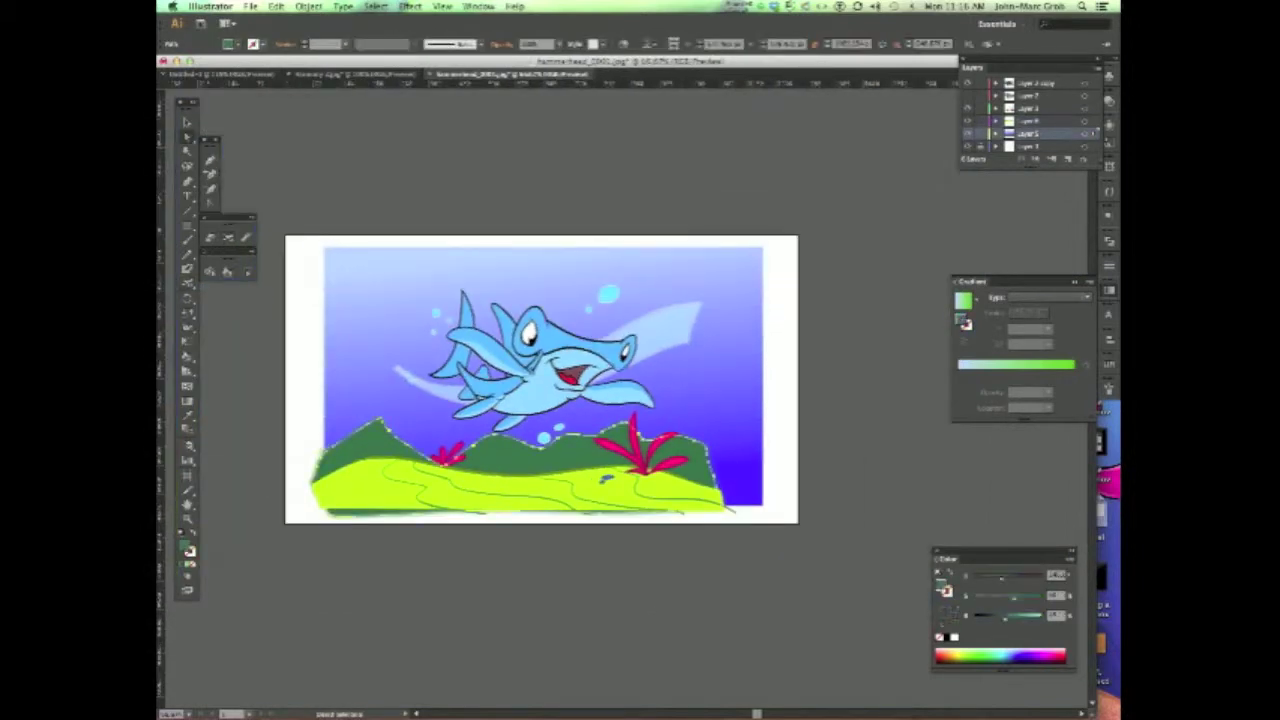
left_click(500, 485)
Step: Fill the ground yellow and tint the sand ripple lines with the Eyedropper
left_click(958, 655)
key("ctrl+plus")
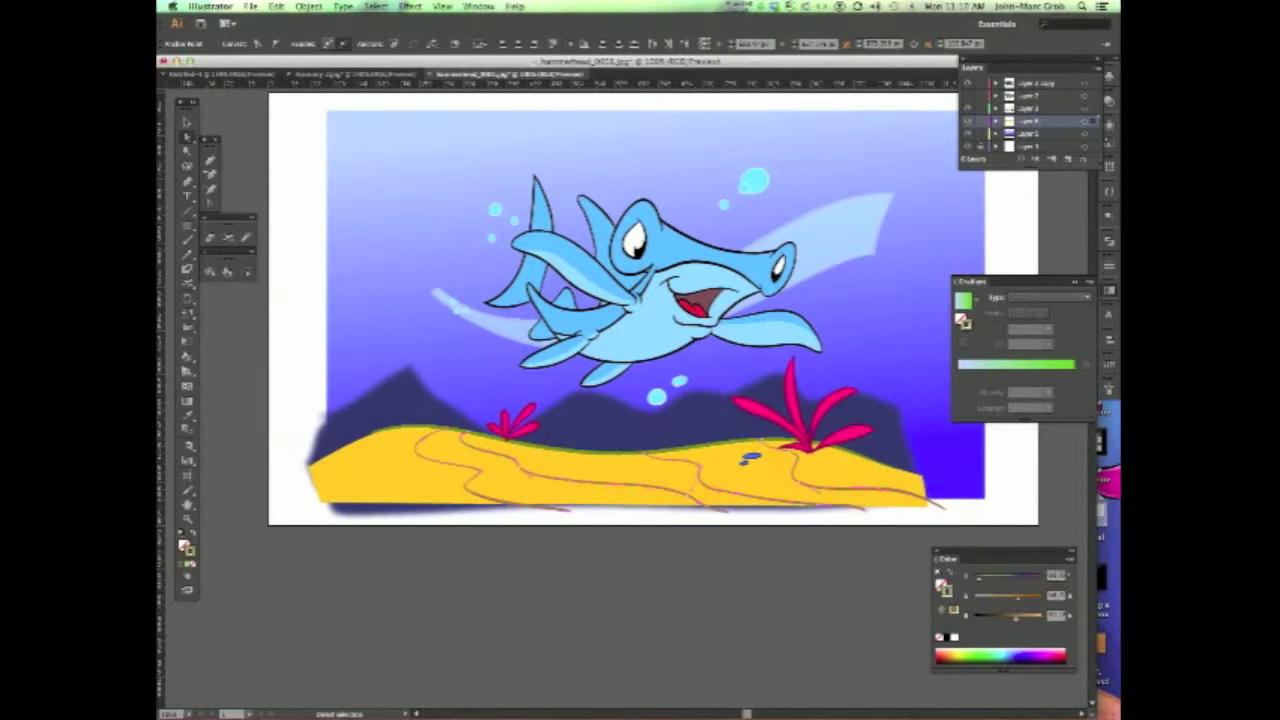
key("i")
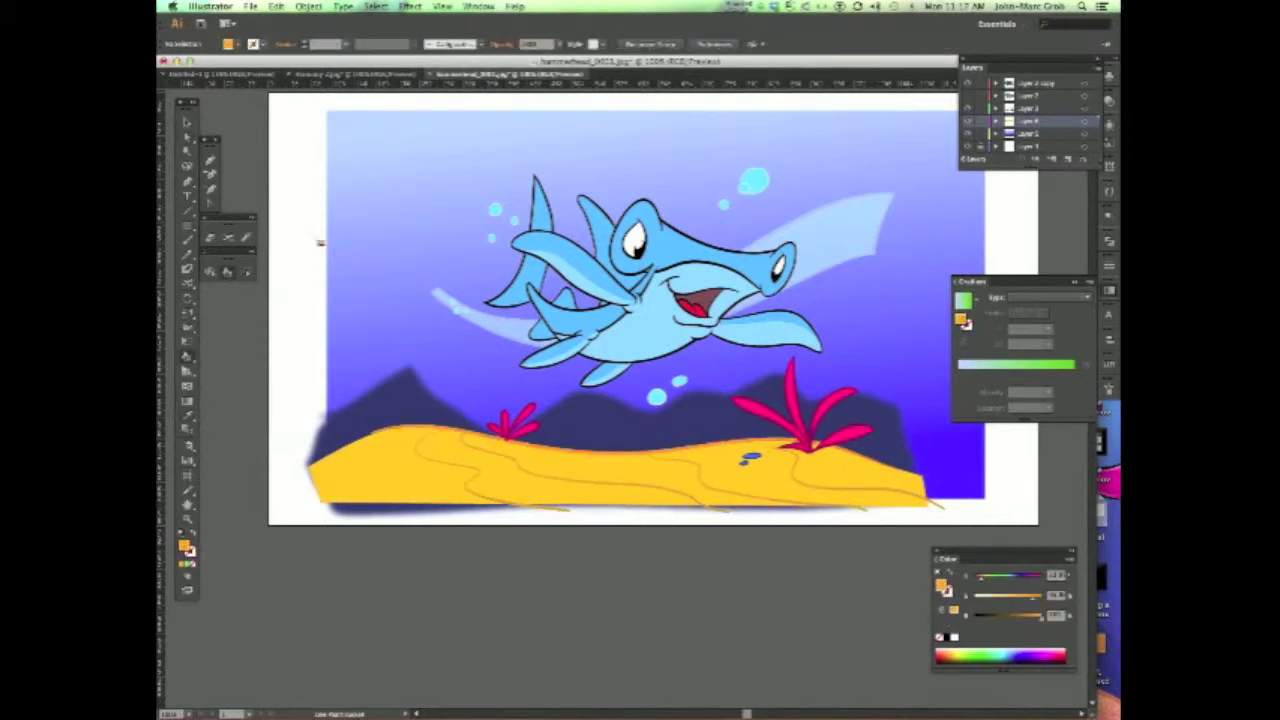
left_click(685, 345)
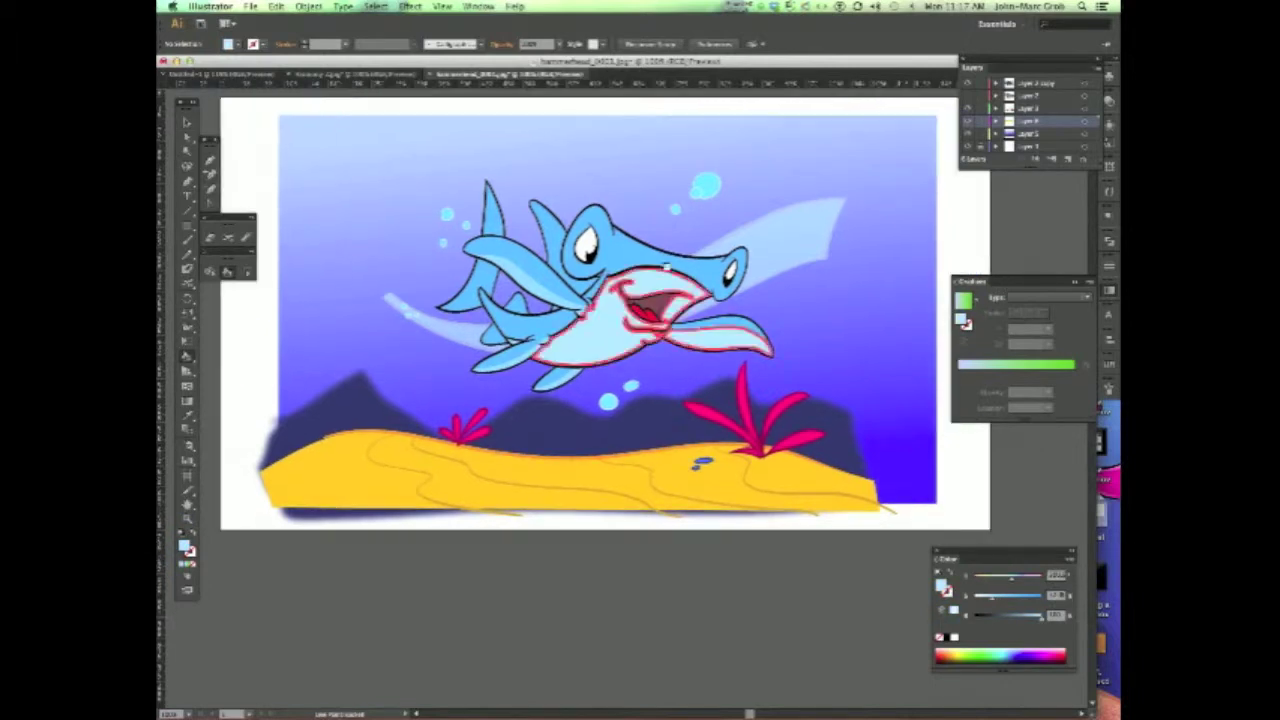
Step: Select every shape sharing the shark's black outline via Select > Same > Stroke Color
scroll(685, 345, "right", 3)
key("ctrl+equal")
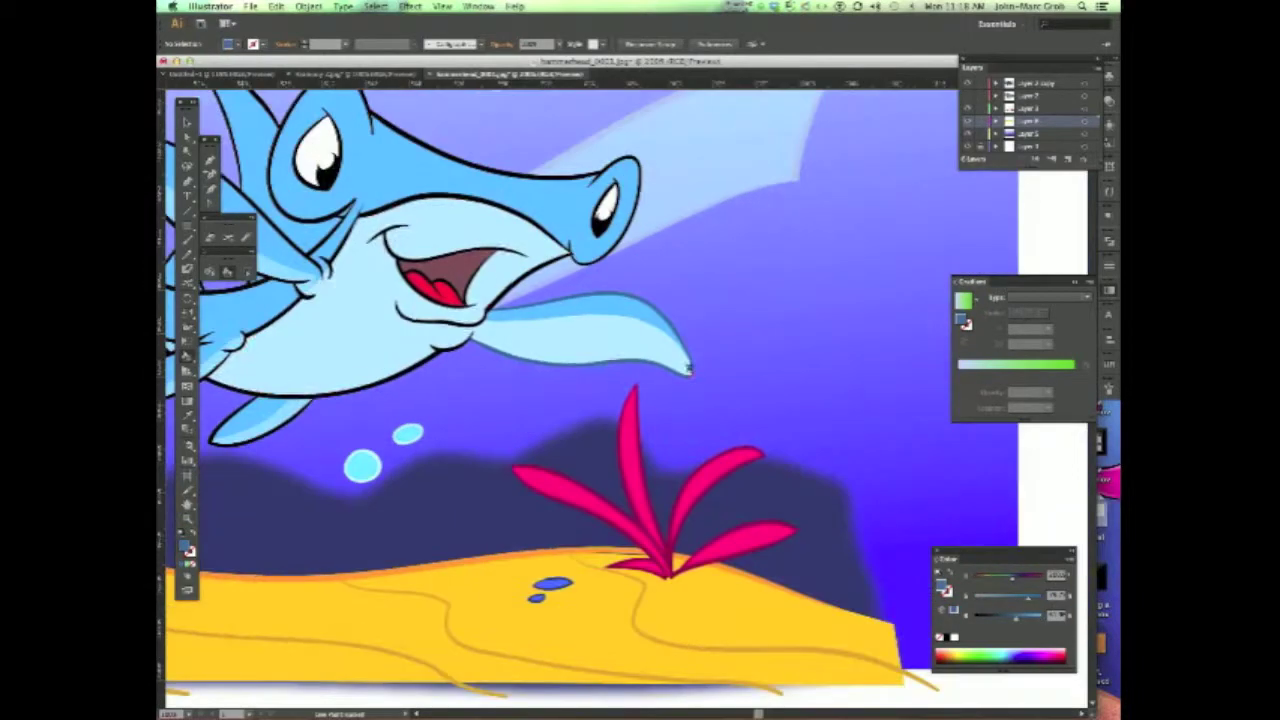
scroll(432, 342, "left", 5)
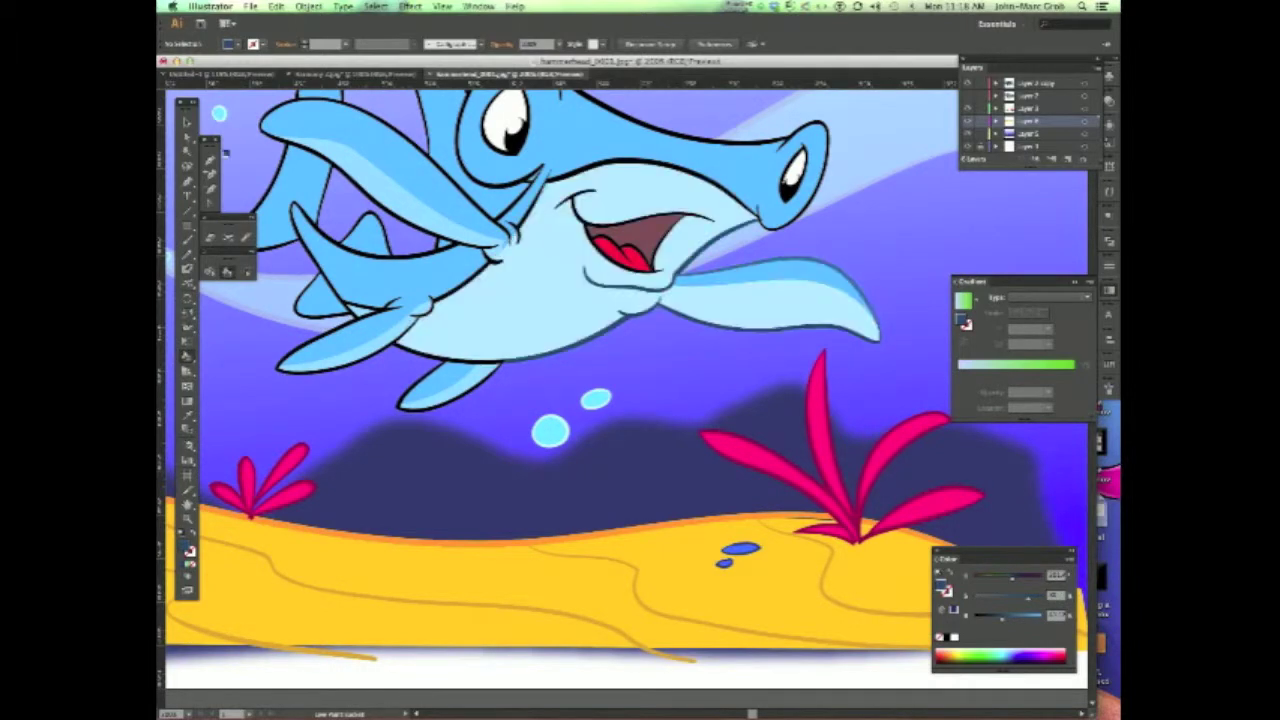
left_click(376, 6)
left_click(560, 157)
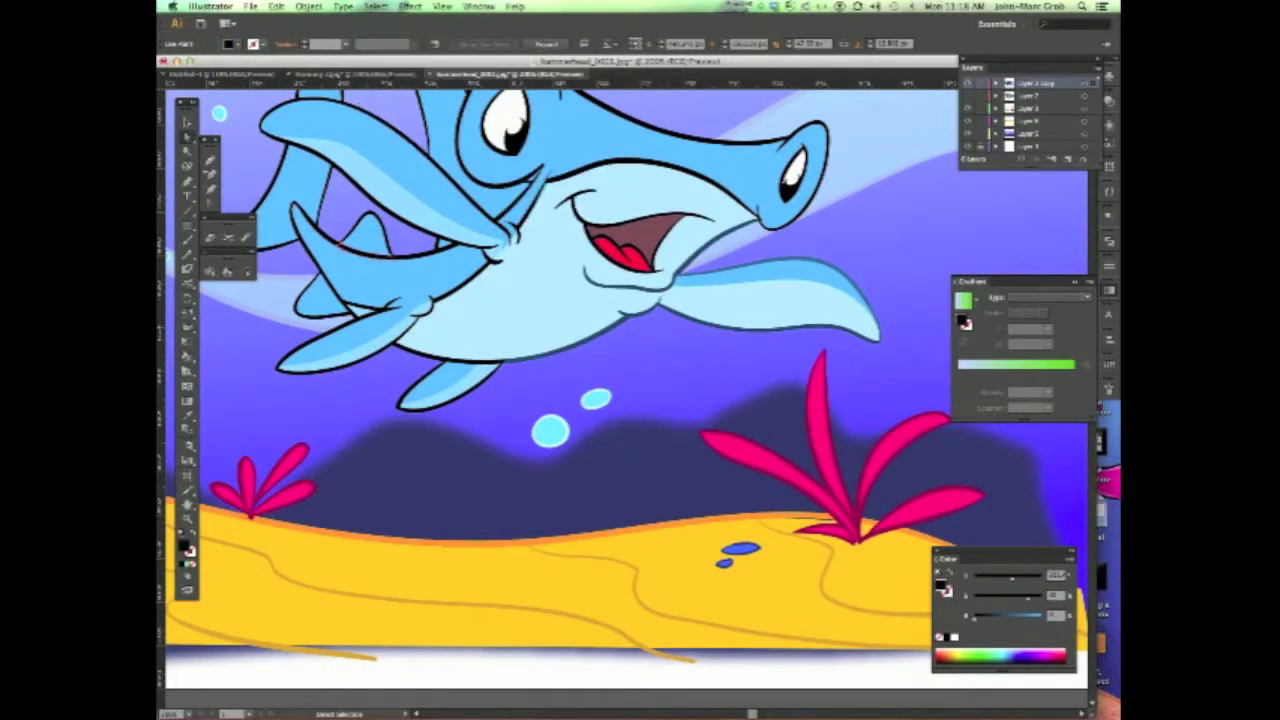
key("ctrl+equal")
scroll(476, 443, "left", 3)
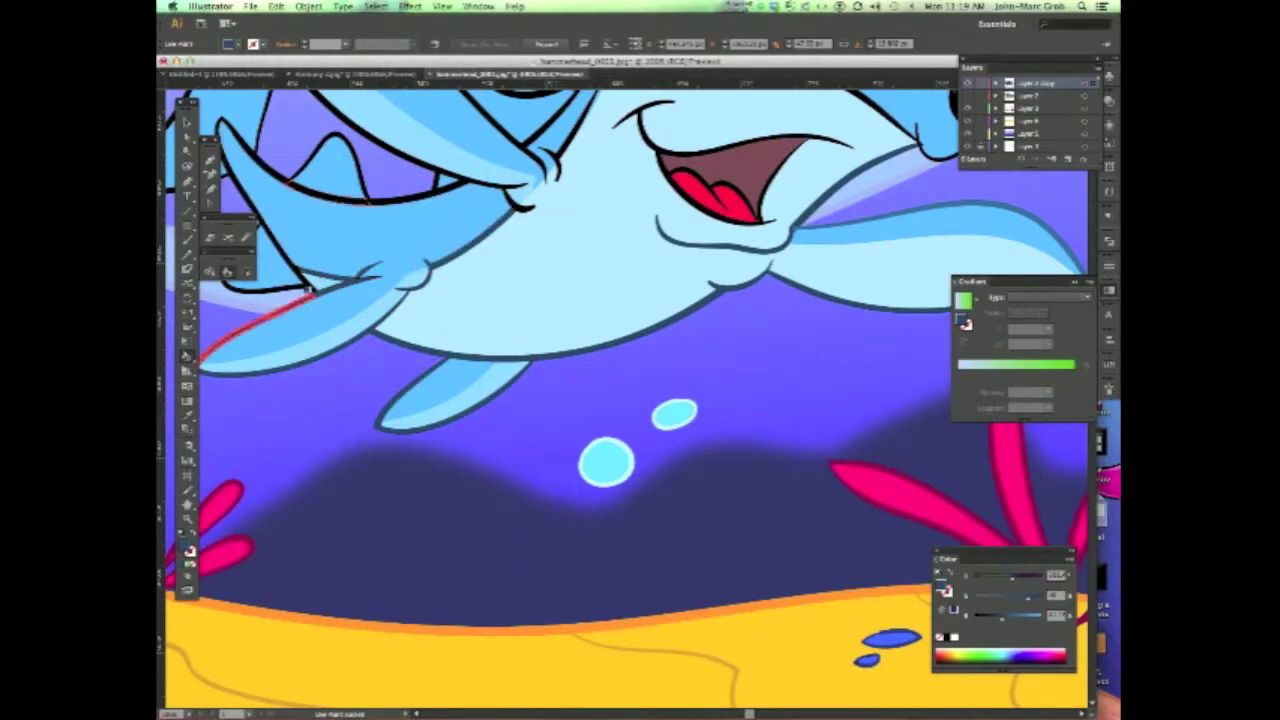
key("ctrl+0")
scroll(626, 411, "up", 5)
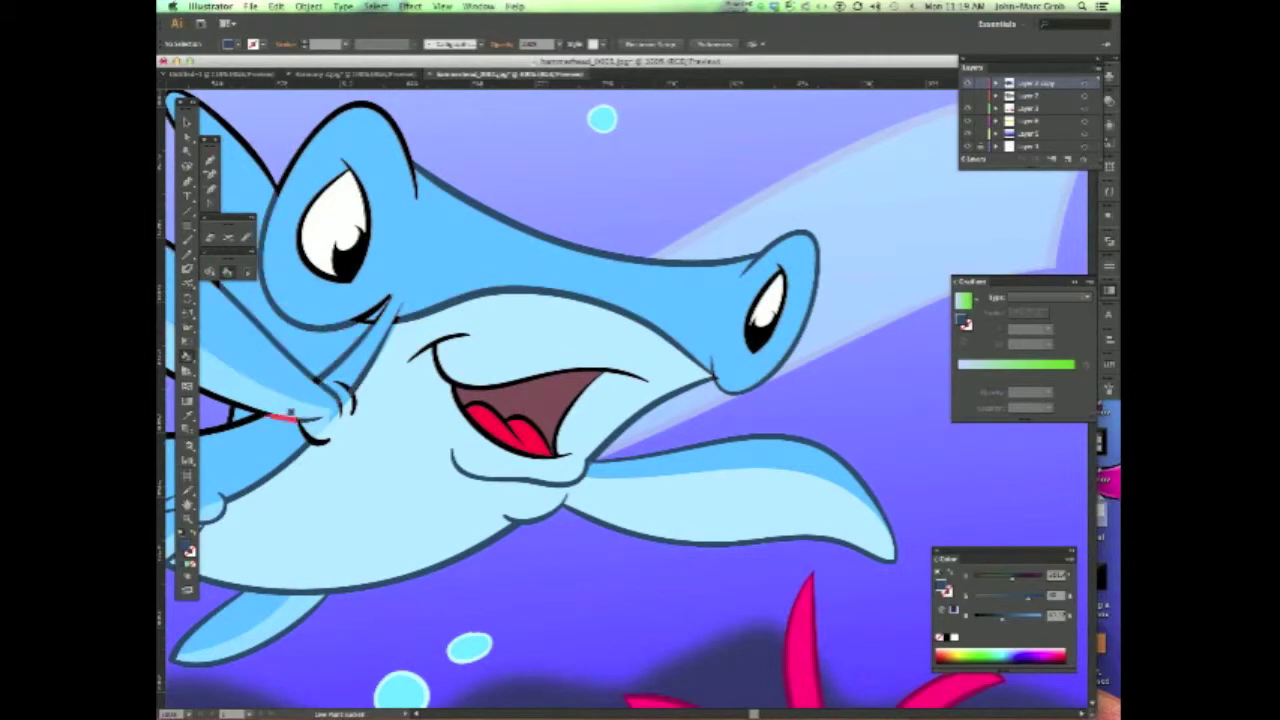
Step: Pan around the shark's jaw and fins to inspect the remaining black outlines
scroll(311, 438, "up", 2)
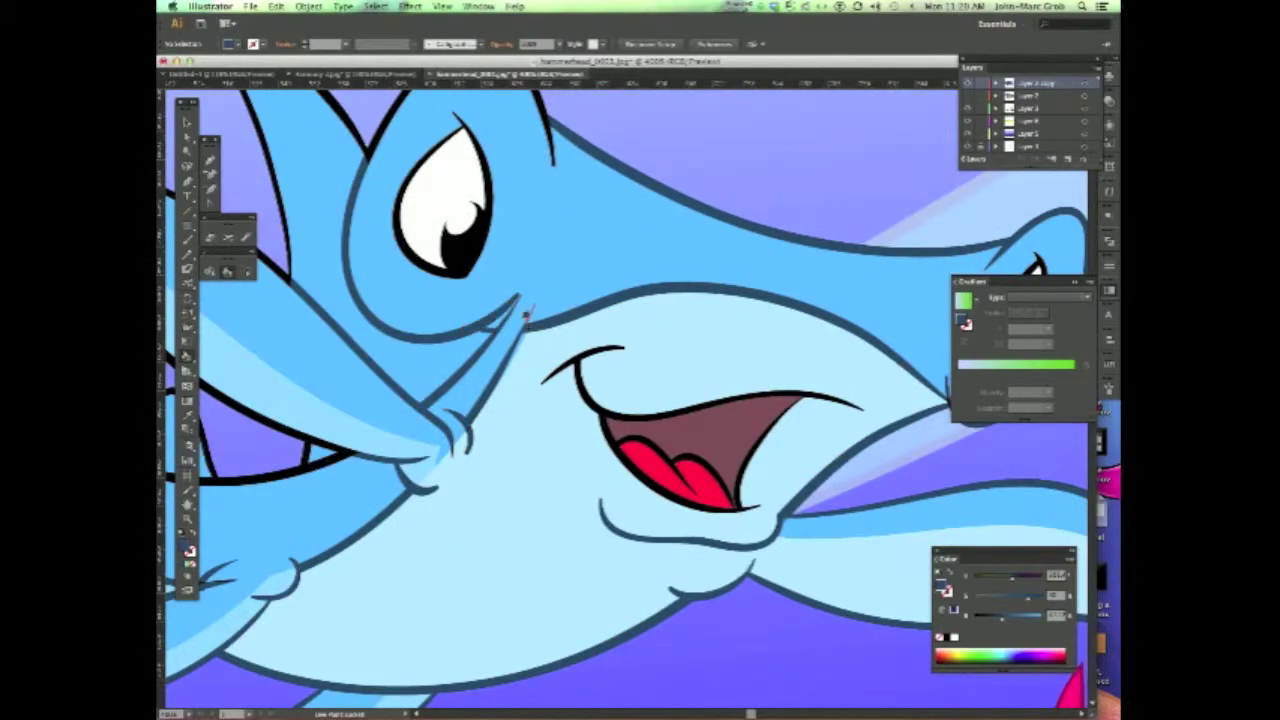
scroll(524, 320, "up", 5)
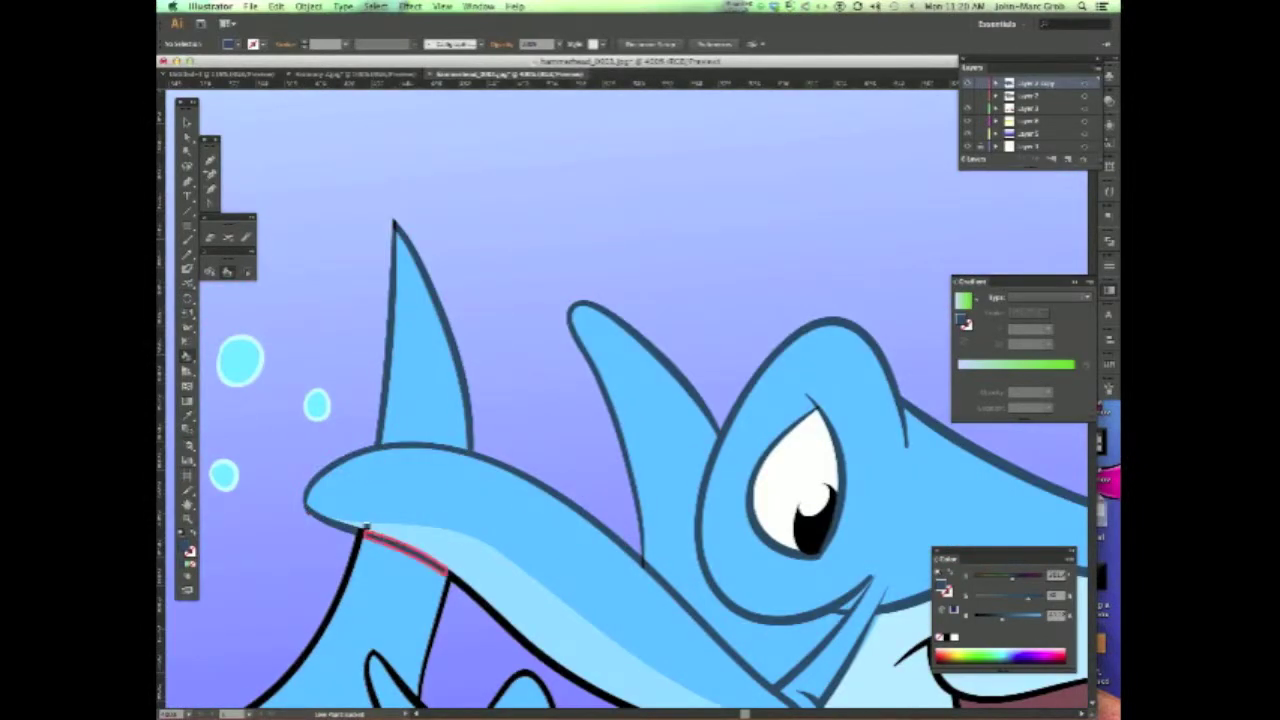
scroll(365, 525, "down", 5)
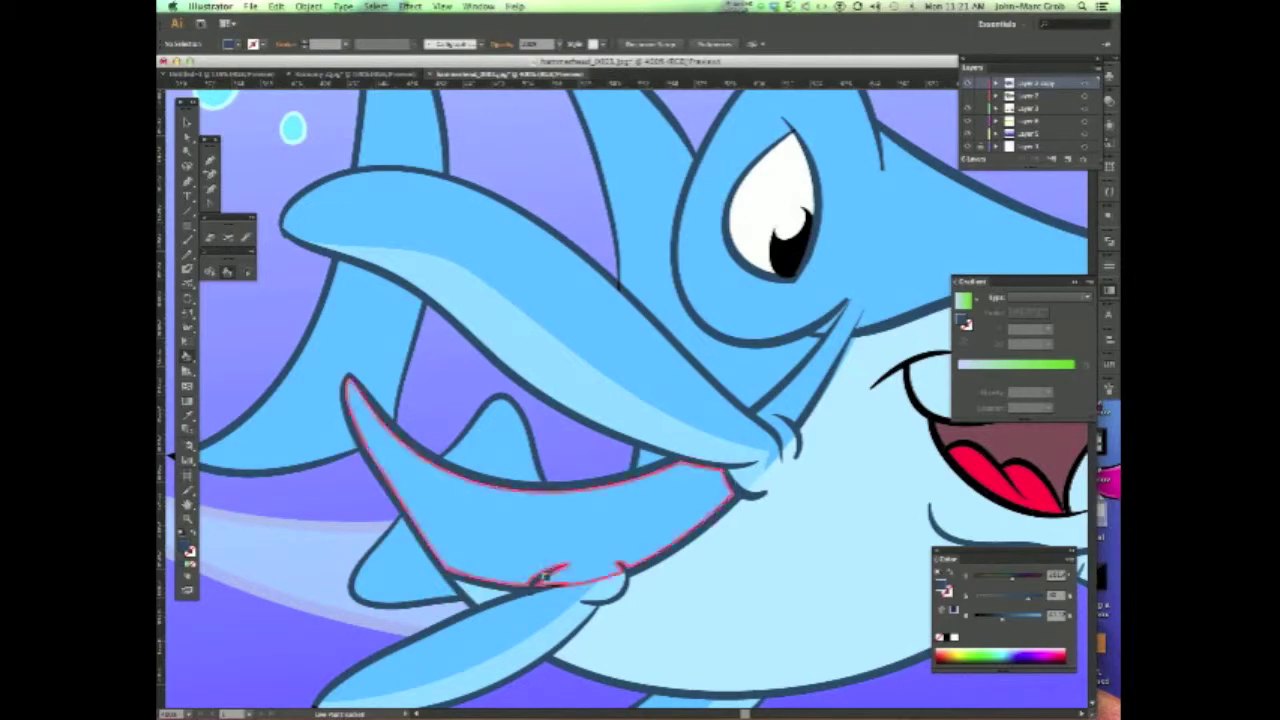
scroll(530, 586, "up", 4)
scroll(530, 586, "down", 7)
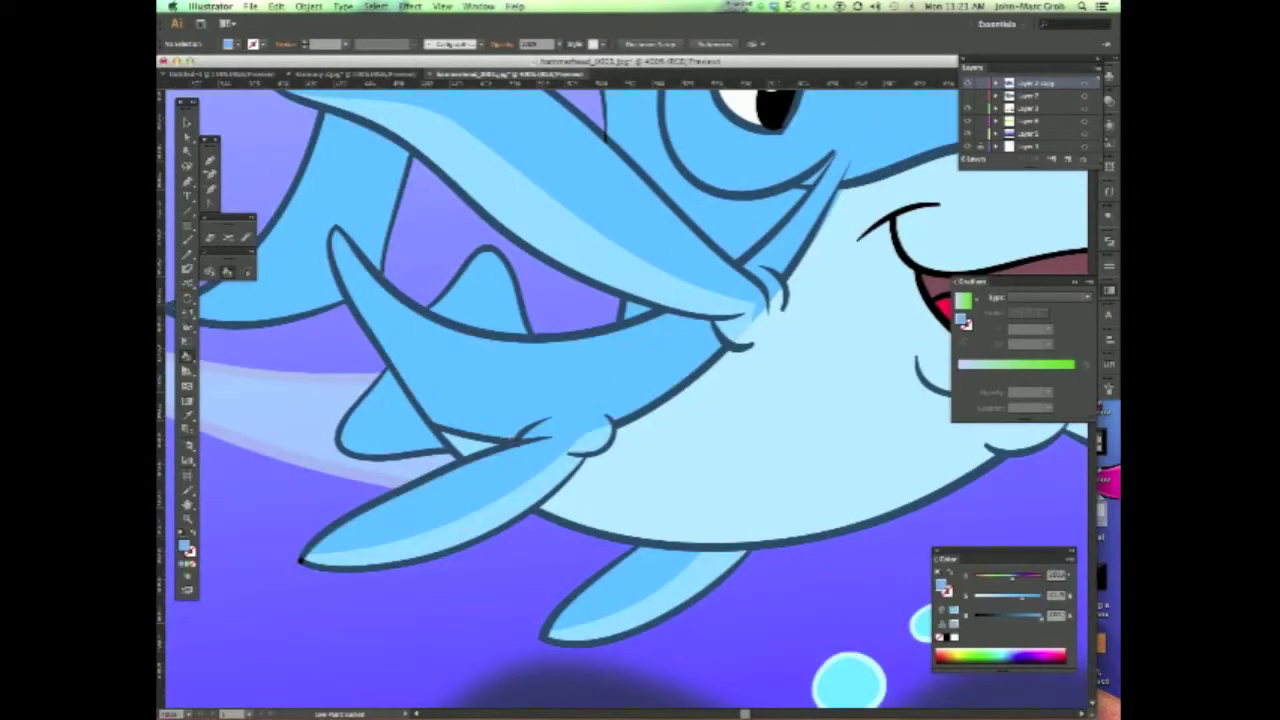
scroll(516, 432, "right", 4)
scroll(516, 432, "right", 2)
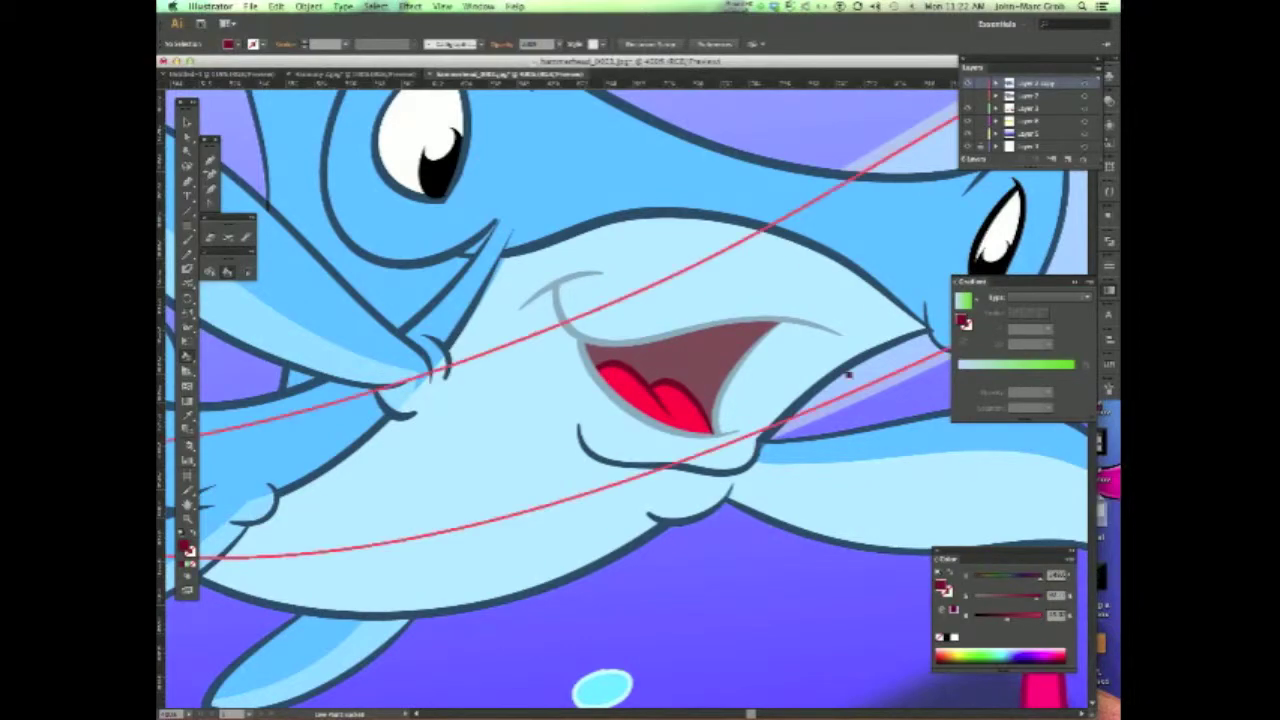
scroll(848, 374, "down", 5)
scroll(612, 336, "up", 2)
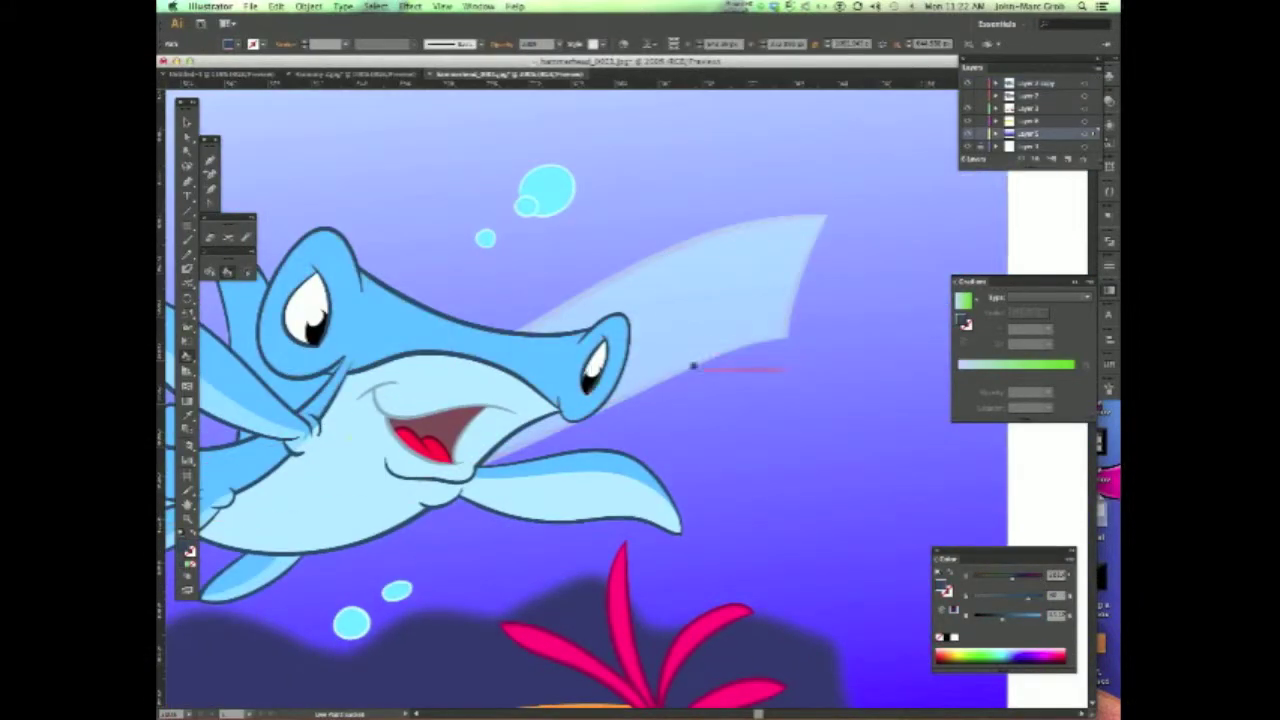